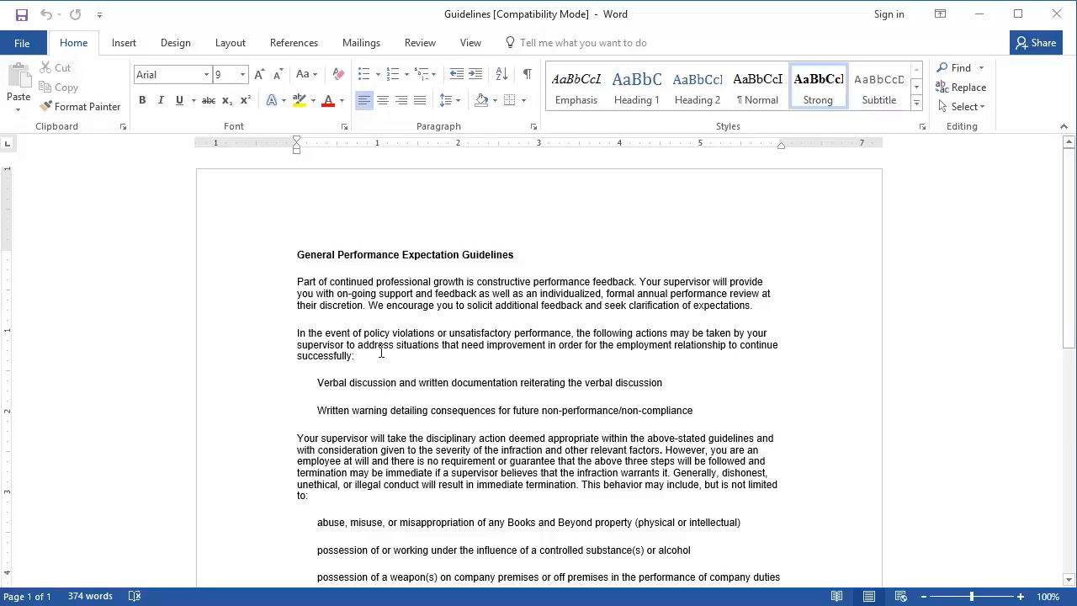
# Try the round bullet from the bullet library on the verbal discussion and written warning paragraphs, and undo it
pyautogui.moveTo(317, 383); pyautogui.dragTo(673, 410)
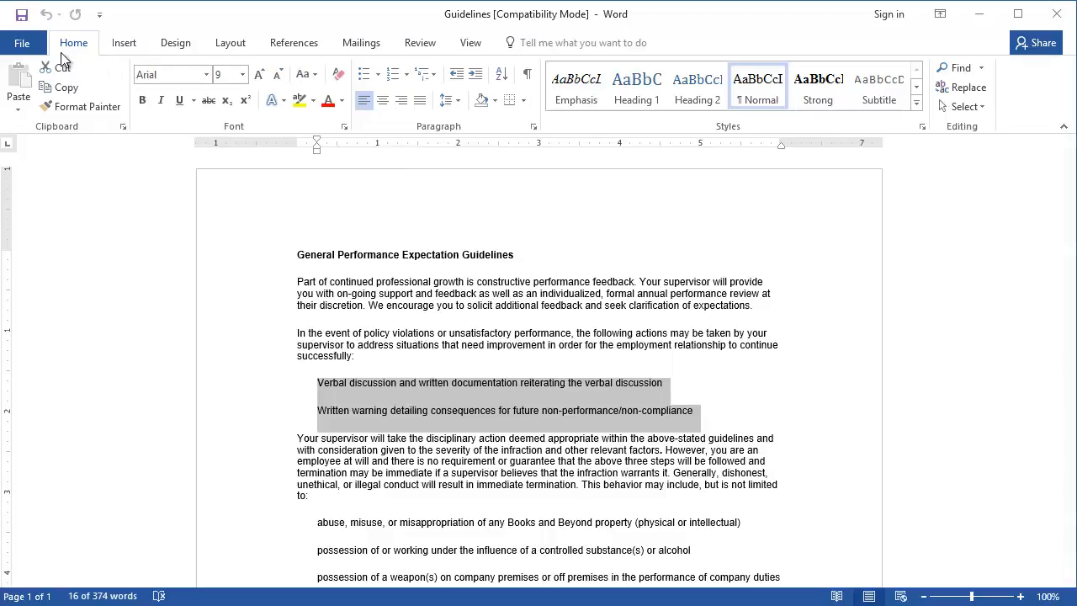
pyautogui.click(377, 76)
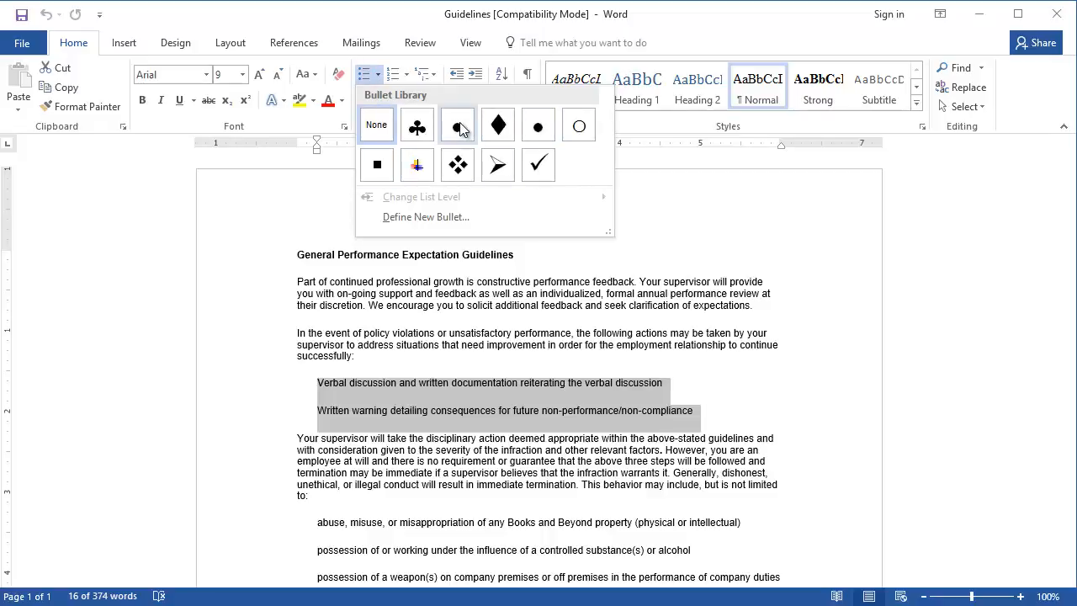
pyautogui.click(458, 127)
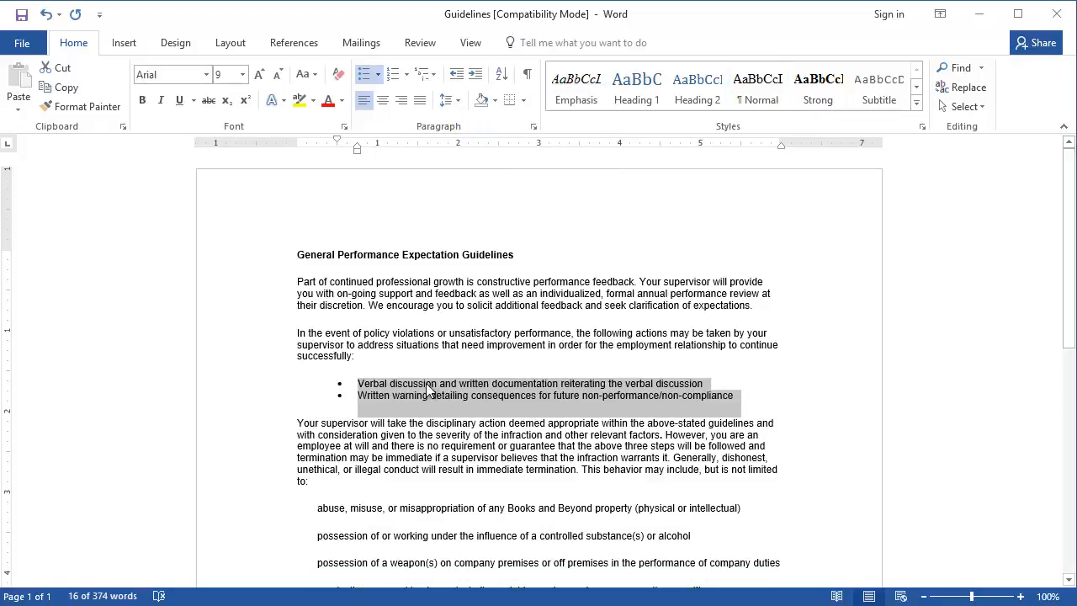
pyautogui.click(45, 14)
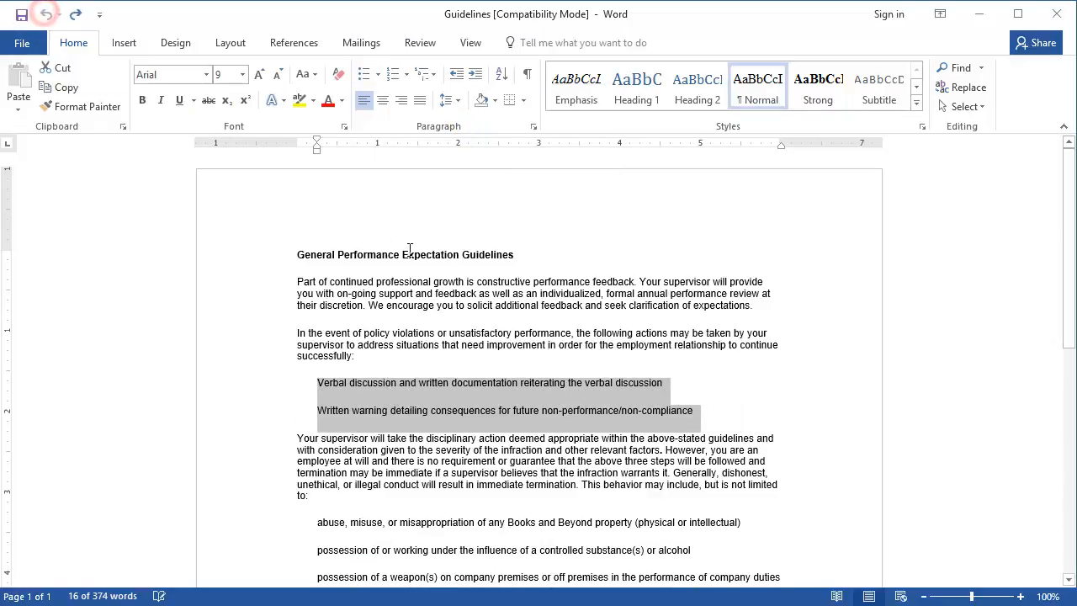
# Apply the default round bullets to the selected verbal discussion and written warning paragraphs, and add a third bullet reading "Termination"
pyautogui.click(365, 76)
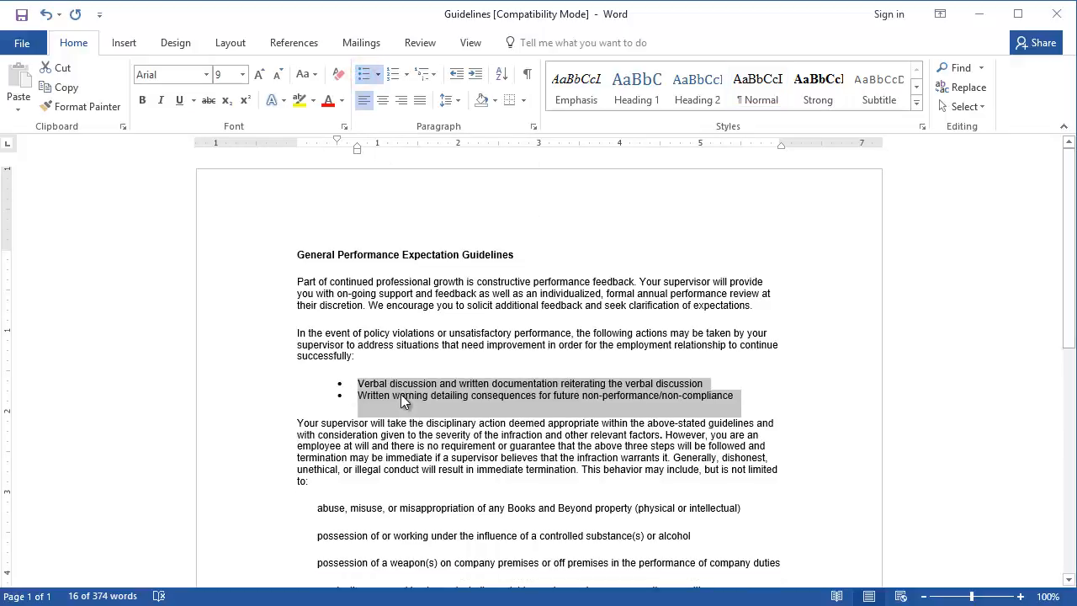
pyautogui.click(748, 397)
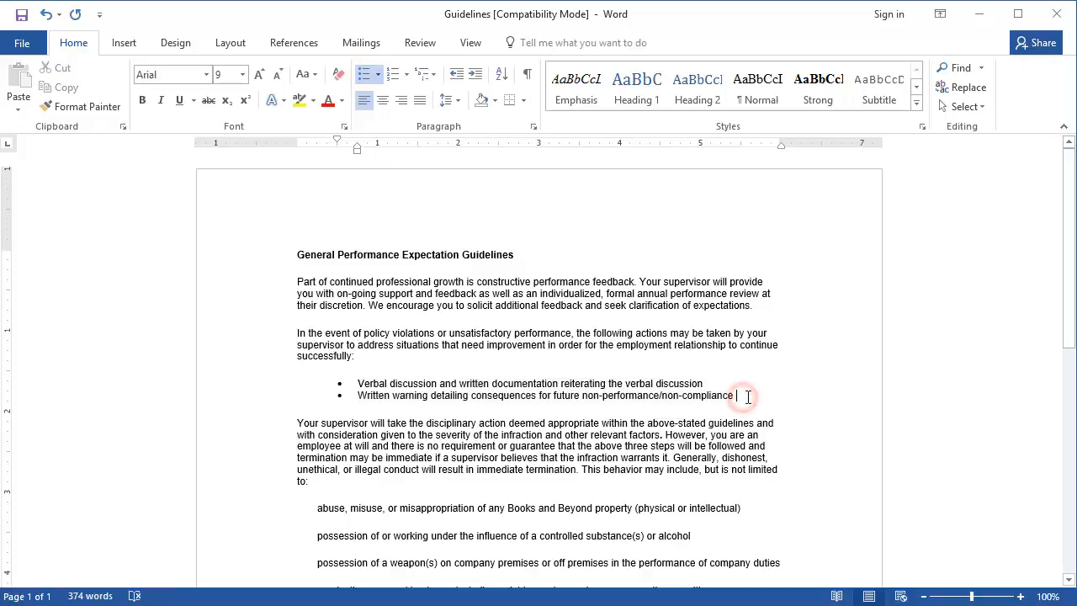
pyautogui.press('Return')
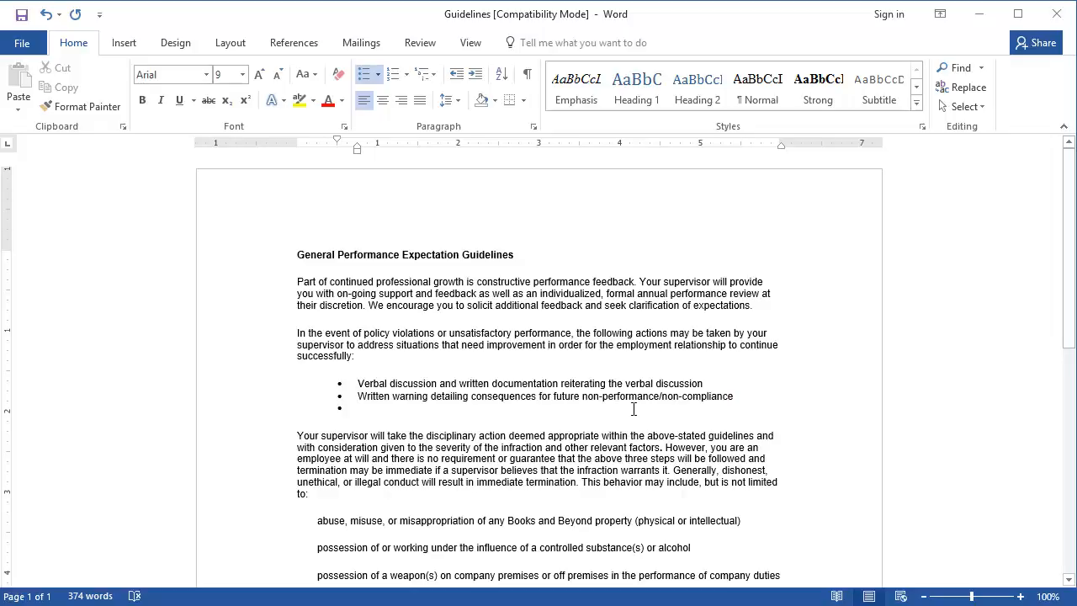
pyautogui.write('Termina')
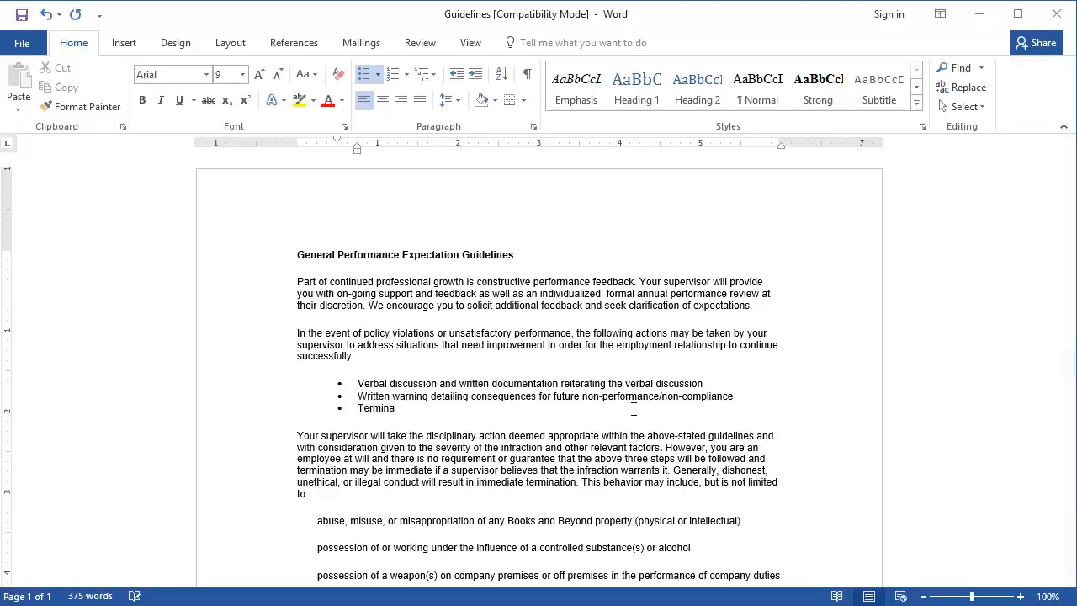
pyautogui.write('tion')
pyautogui.click(591, 427)
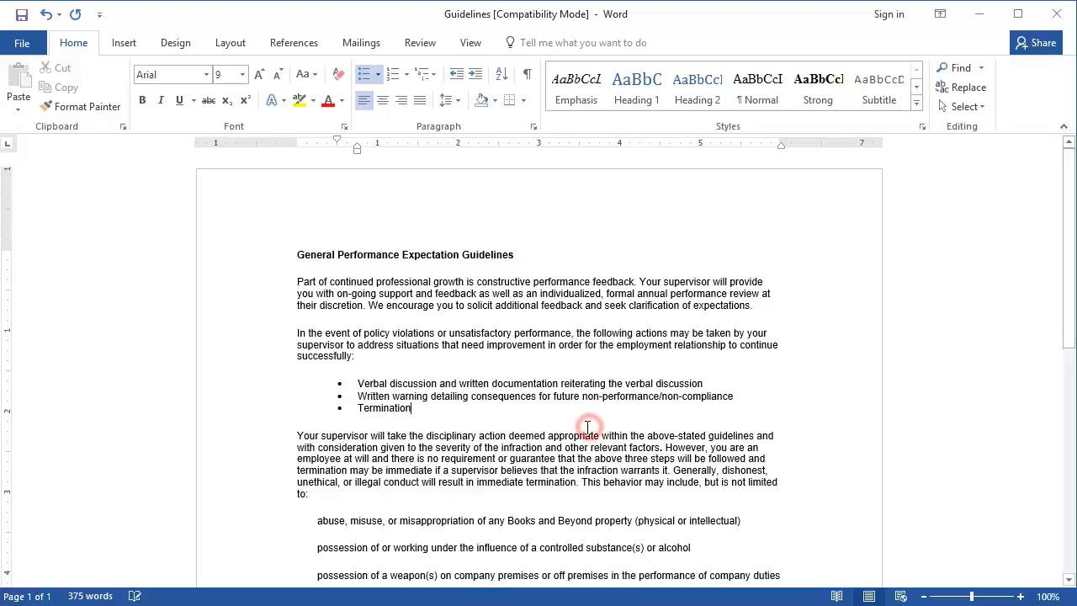
# Select the five paragraphs from "abuse, misuse" through "falsification" and start defining a new symbol bullet for them
pyautogui.scroll(-5, 602, 397)
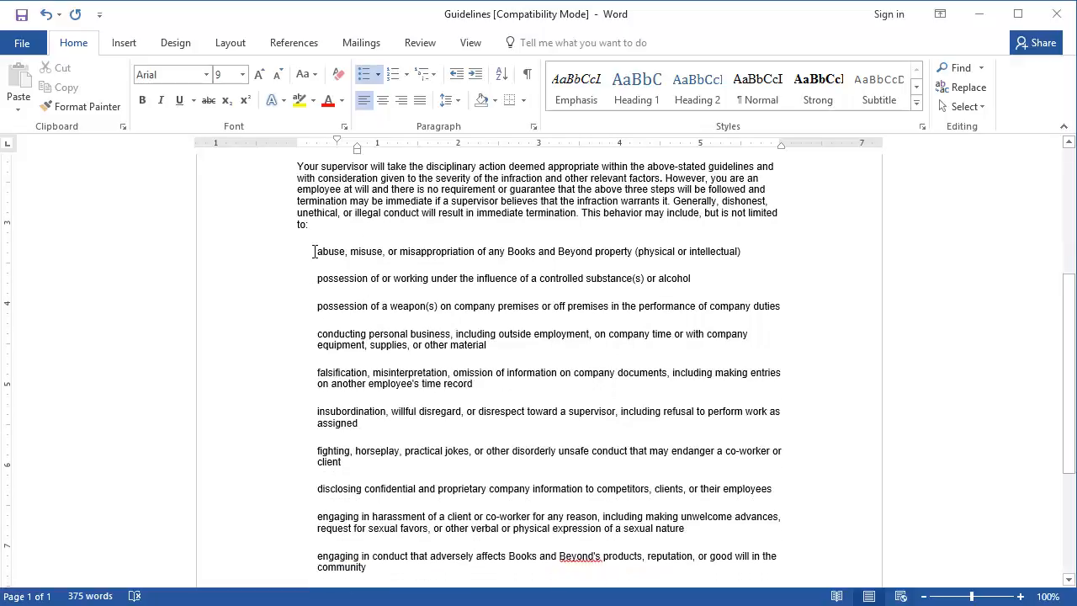
pyautogui.moveTo(315, 250); pyautogui.dragTo(592, 386)
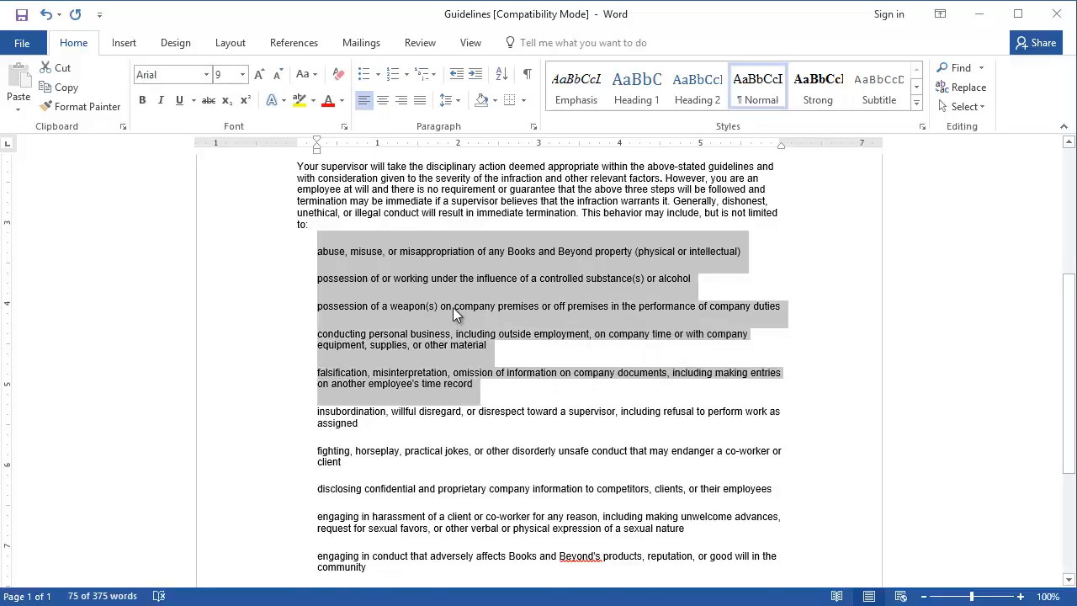
pyautogui.scroll(-1, 453, 307)
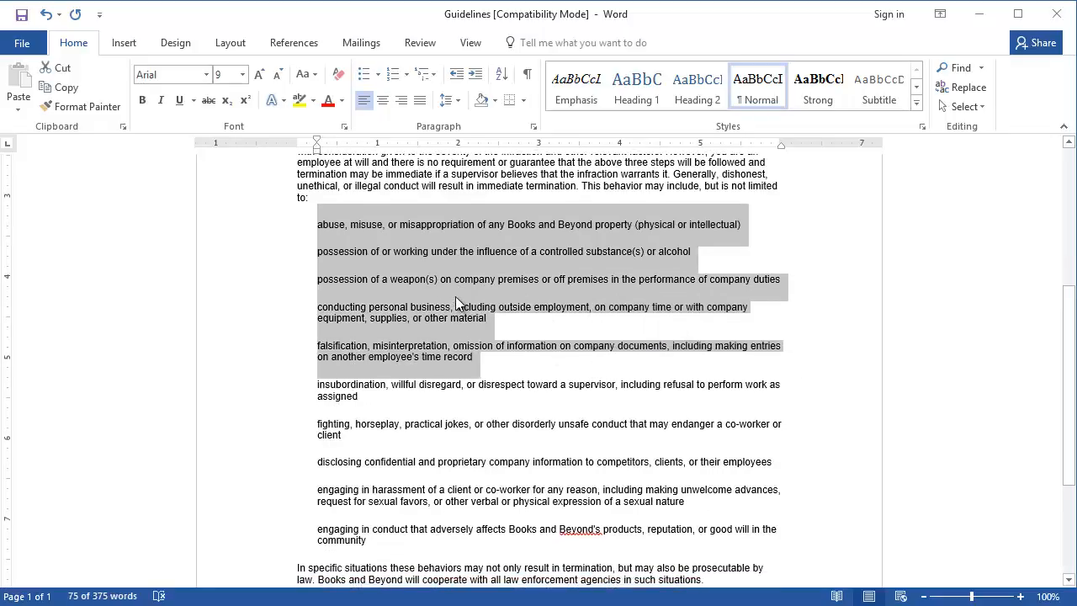
pyautogui.click(378, 74)
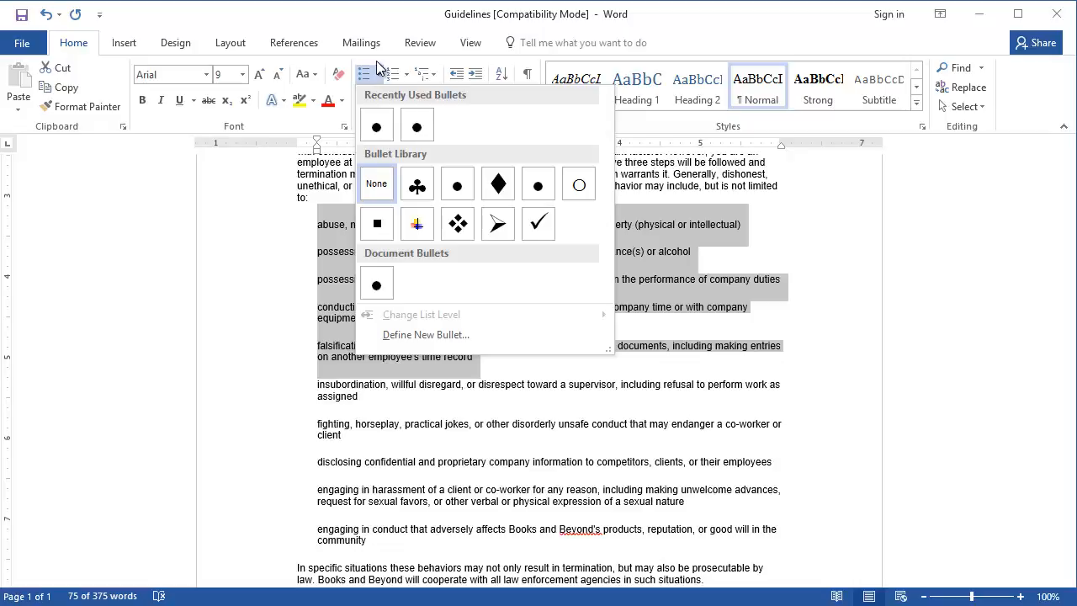
pyautogui.click(427, 336)
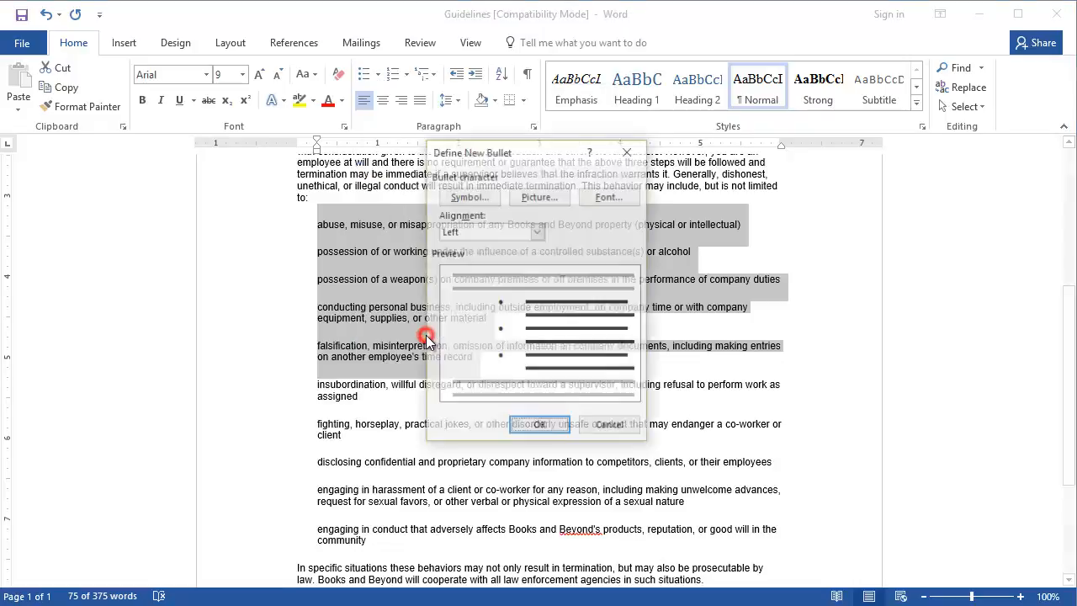
pyautogui.click(468, 197)
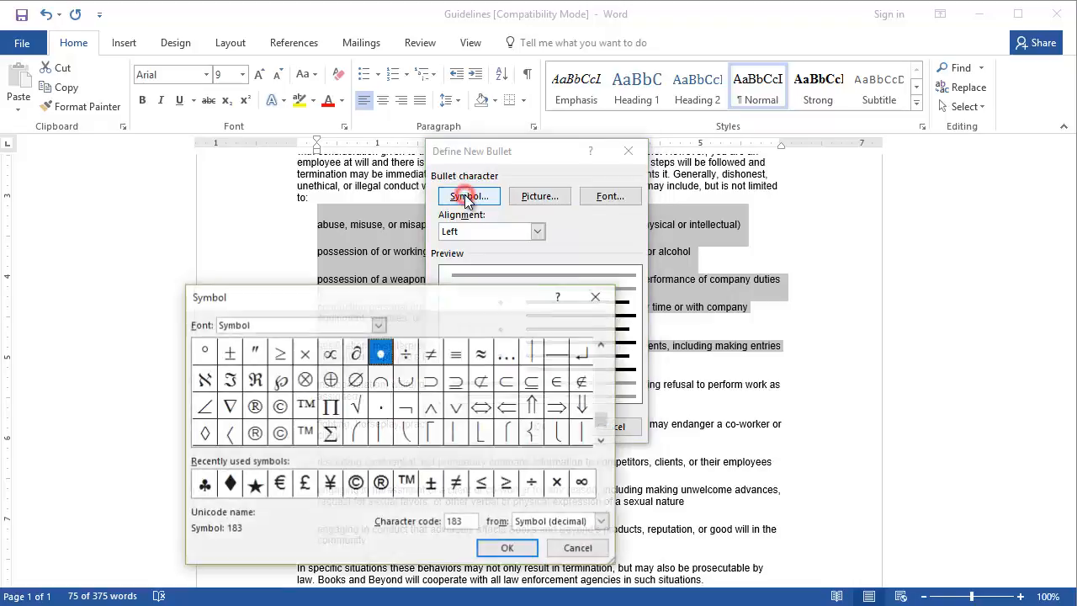
# Set the font for the bullet symbol to Wingdings
pyautogui.click(378, 326)
pyautogui.moveTo(378, 370); pyautogui.dragTo(379, 391)
pyautogui.click(377, 325)
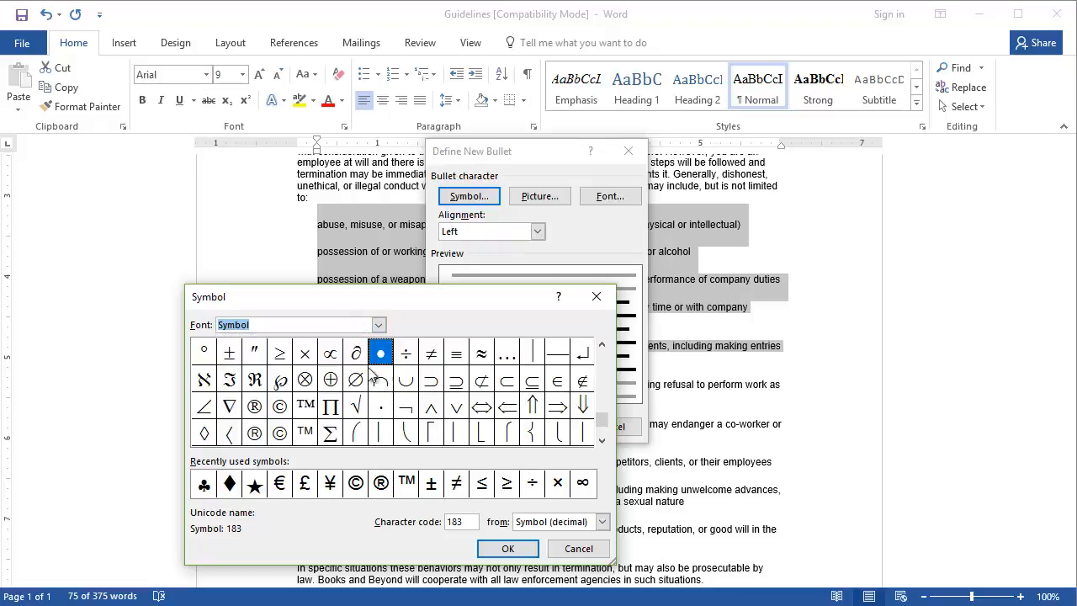
pyautogui.click(378, 325)
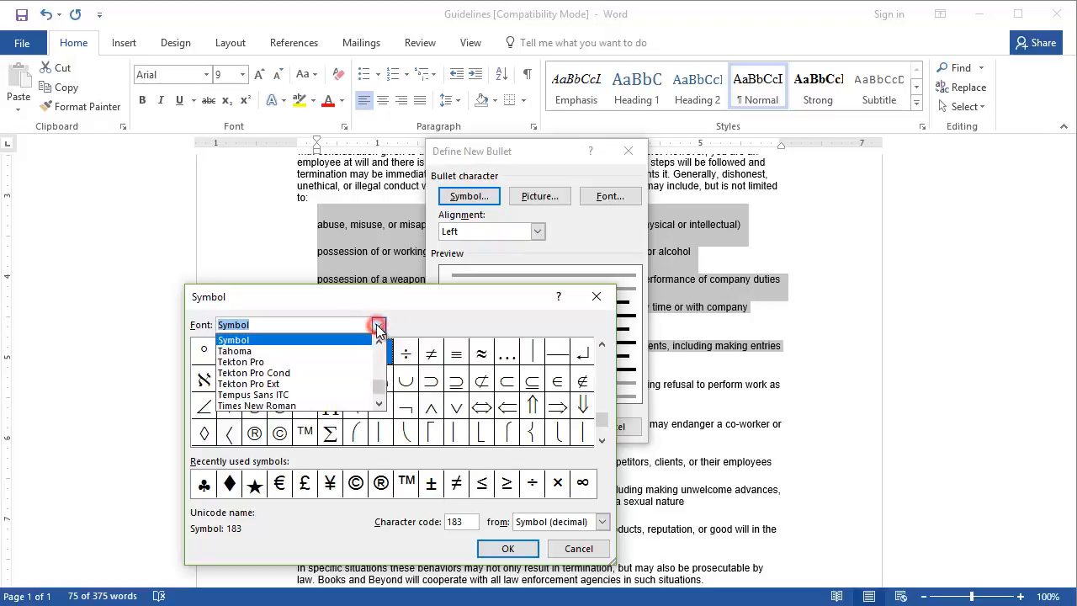
pyautogui.scroll(3, 380, 387)
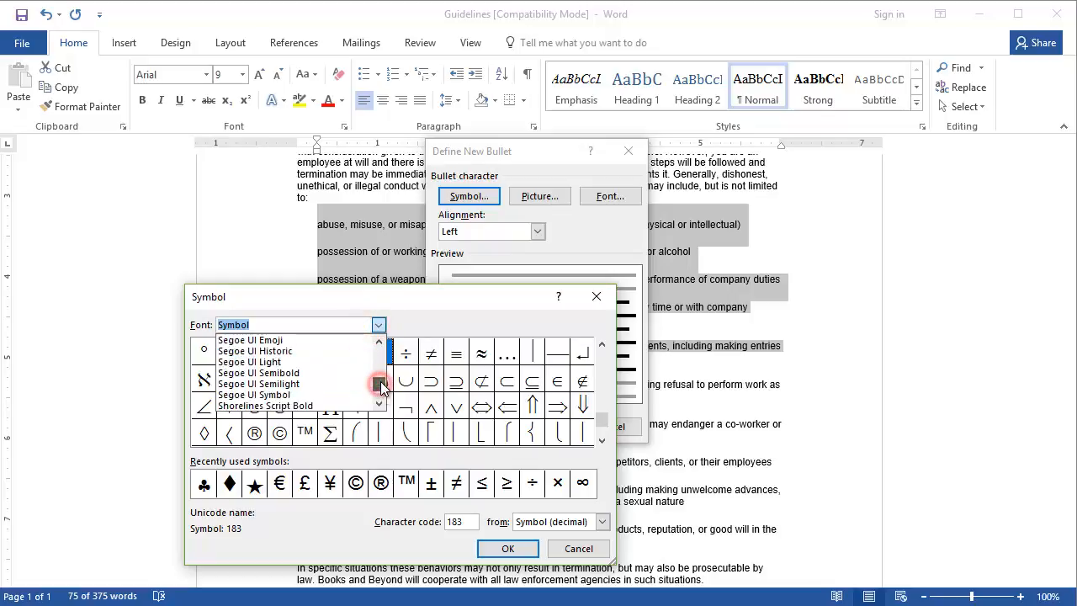
pyautogui.moveTo(381, 387); pyautogui.dragTo(380, 394)
pyautogui.scroll(3, 312, 365)
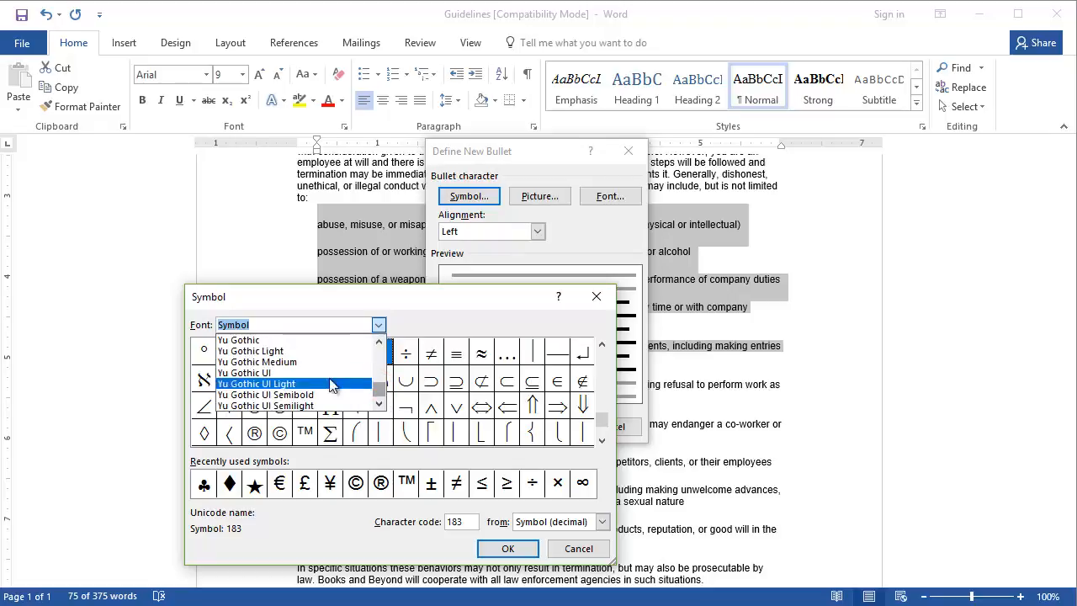
pyautogui.scroll(1, 326, 376)
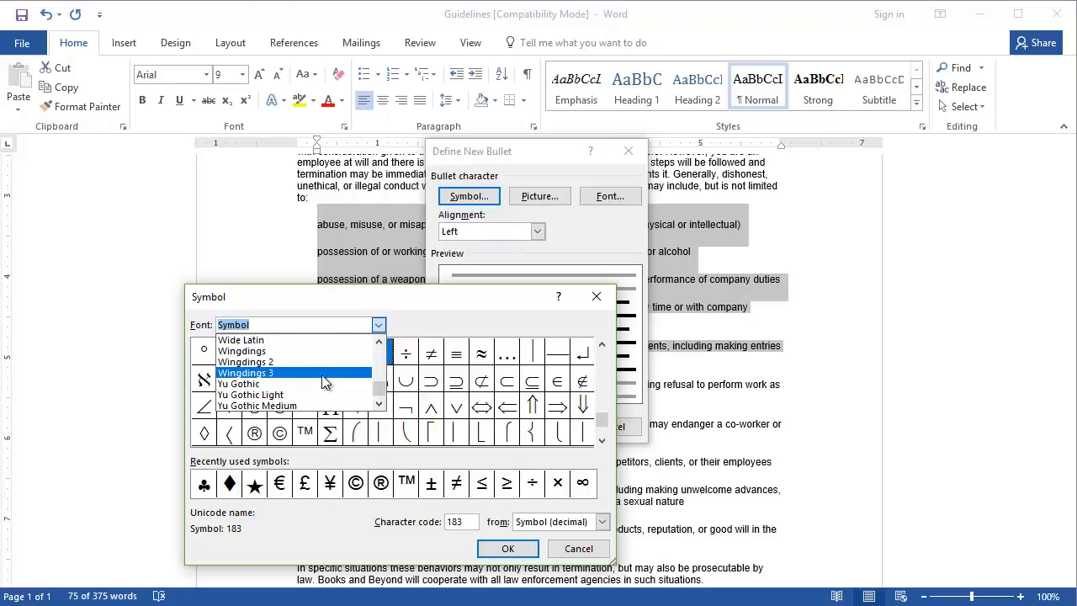
pyautogui.click(259, 354)
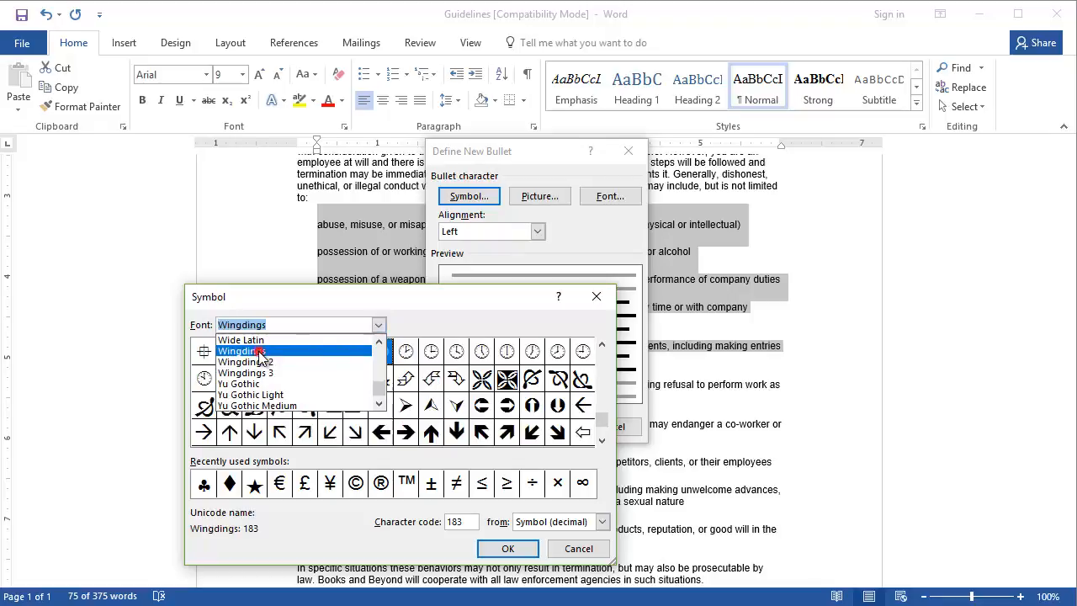
# Choose the tall black diamond with character code 116 as the symbol and apply the new bullet to the selected paragraphs
pyautogui.moveTo(601, 418); pyautogui.dragTo(602, 385)
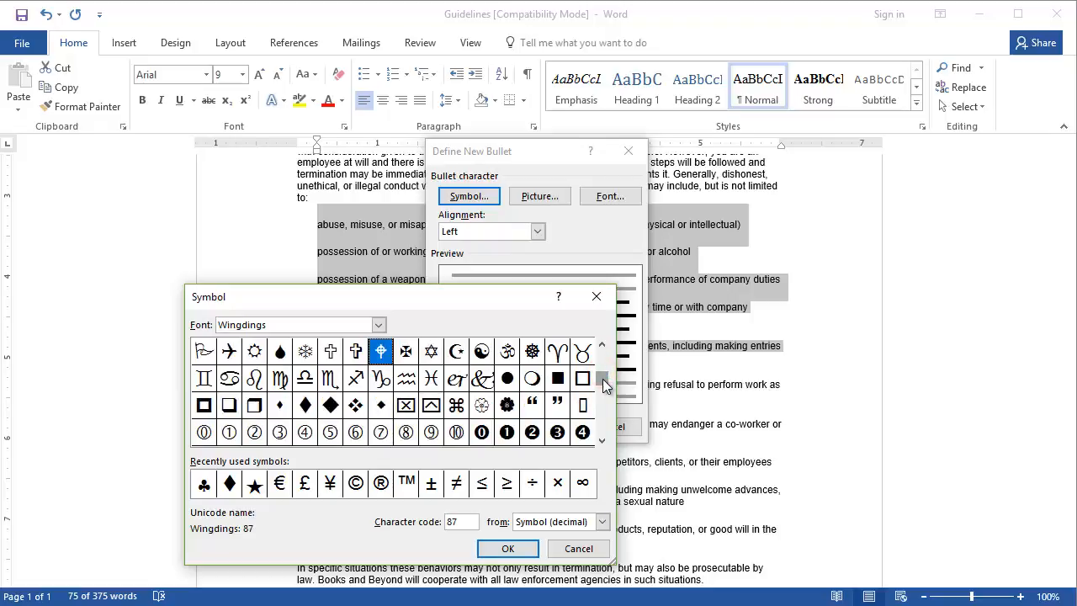
pyautogui.click(307, 408)
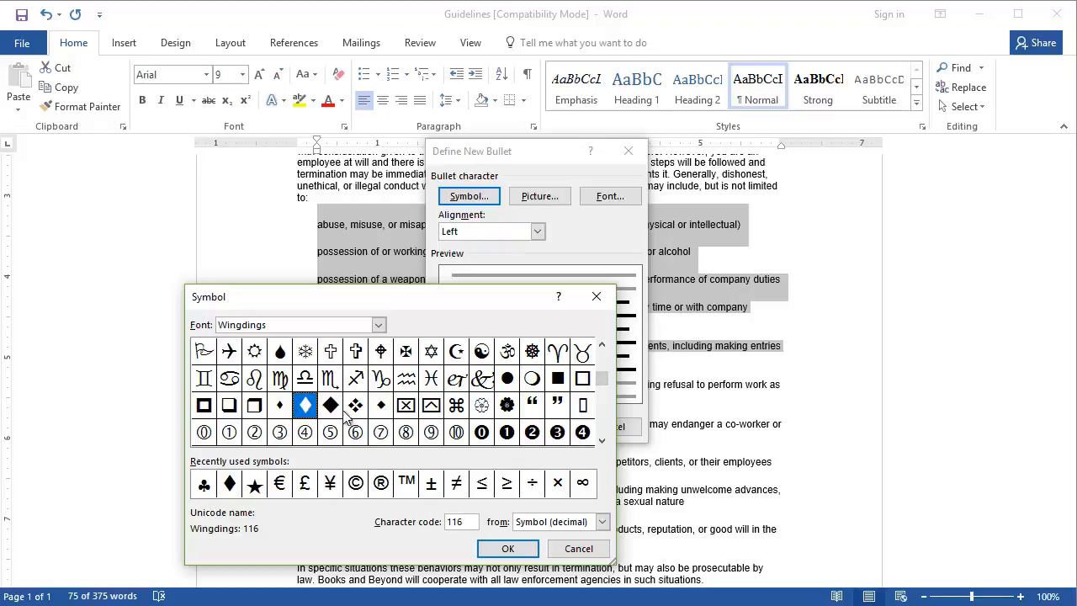
pyautogui.click(335, 412)
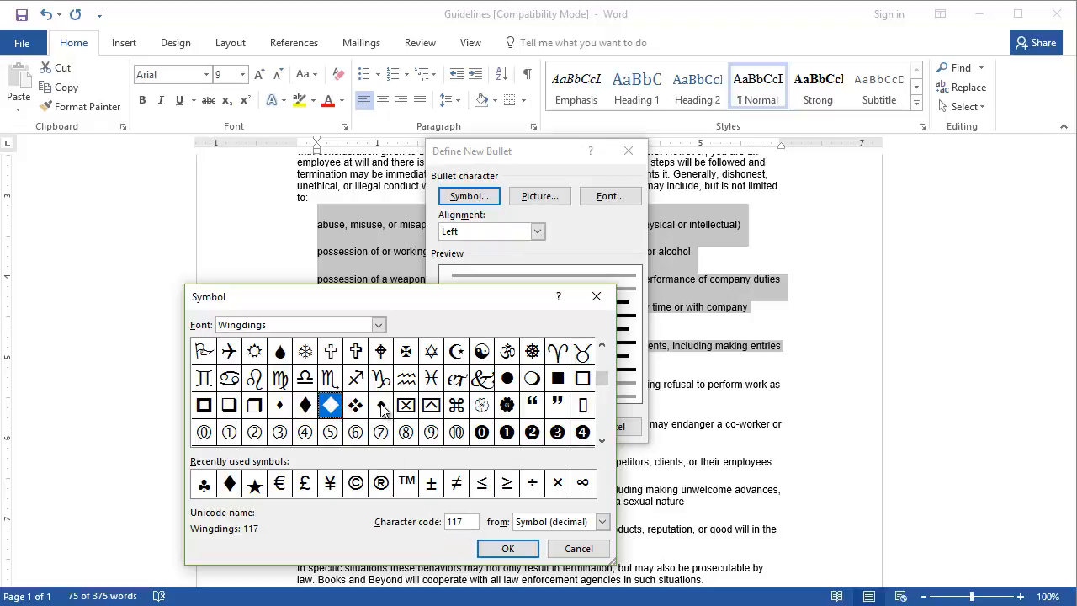
pyautogui.click(383, 408)
pyautogui.click(286, 410)
pyautogui.click(304, 406)
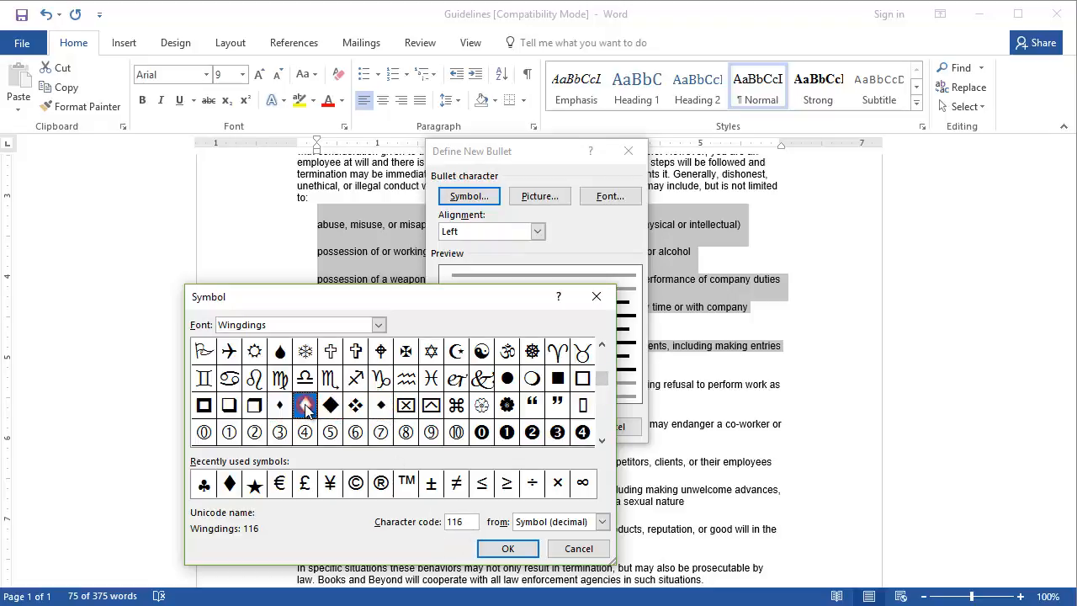
pyautogui.click(509, 549)
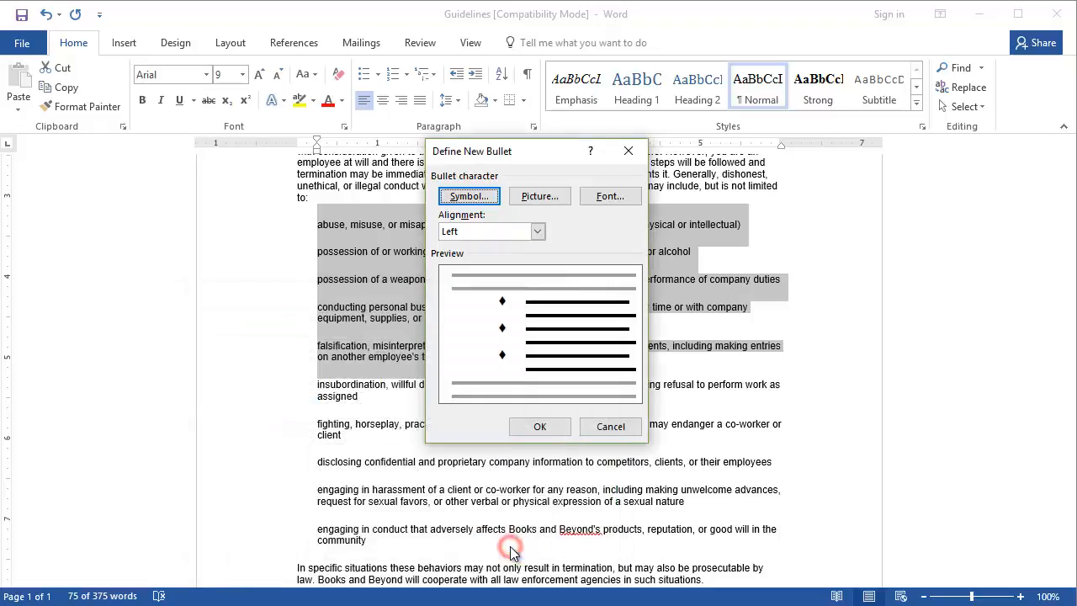
pyautogui.click(539, 427)
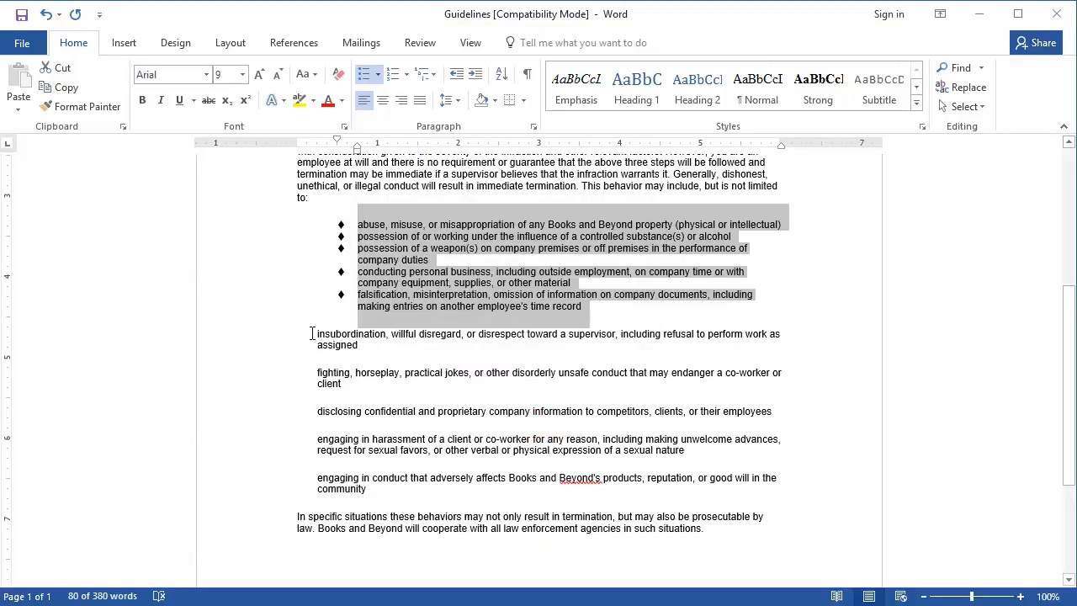
# Select the five paragraphs from "insubordination" through "engaging in conduct" and start defining a new picture bullet for them
pyautogui.moveTo(311, 333); pyautogui.dragTo(503, 496)
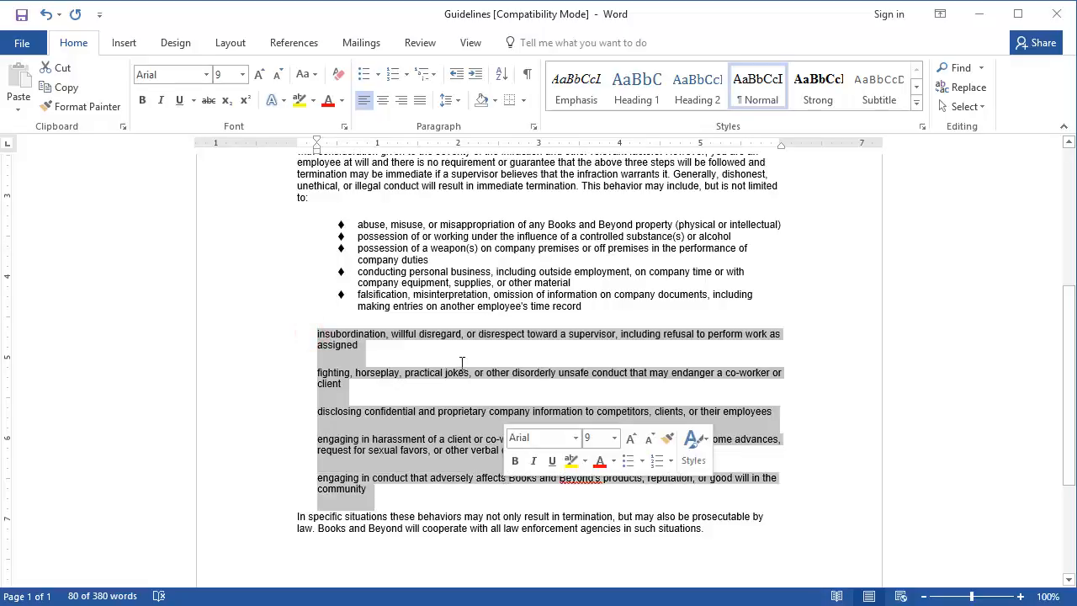
pyautogui.click(378, 74)
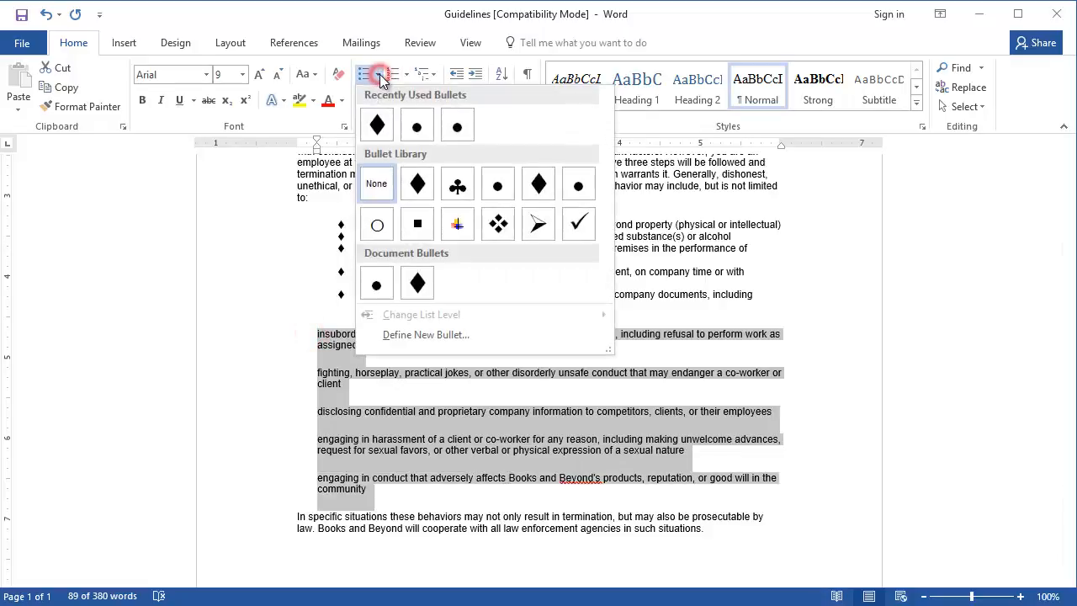
pyautogui.click(450, 335)
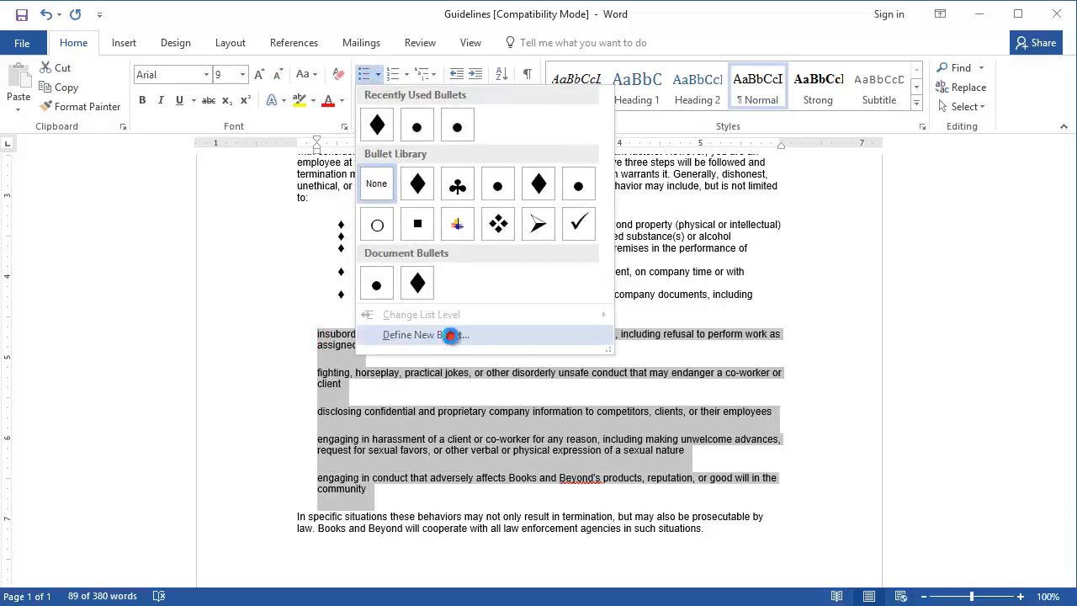
pyautogui.click(539, 196)
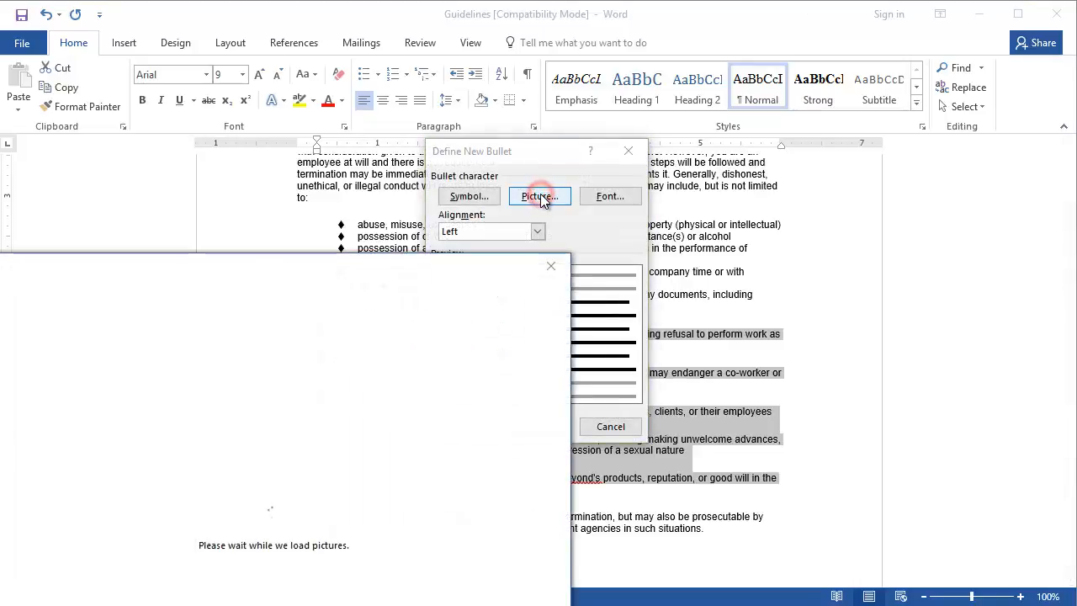
pyautogui.moveTo(356, 262); pyautogui.dragTo(508, 113)
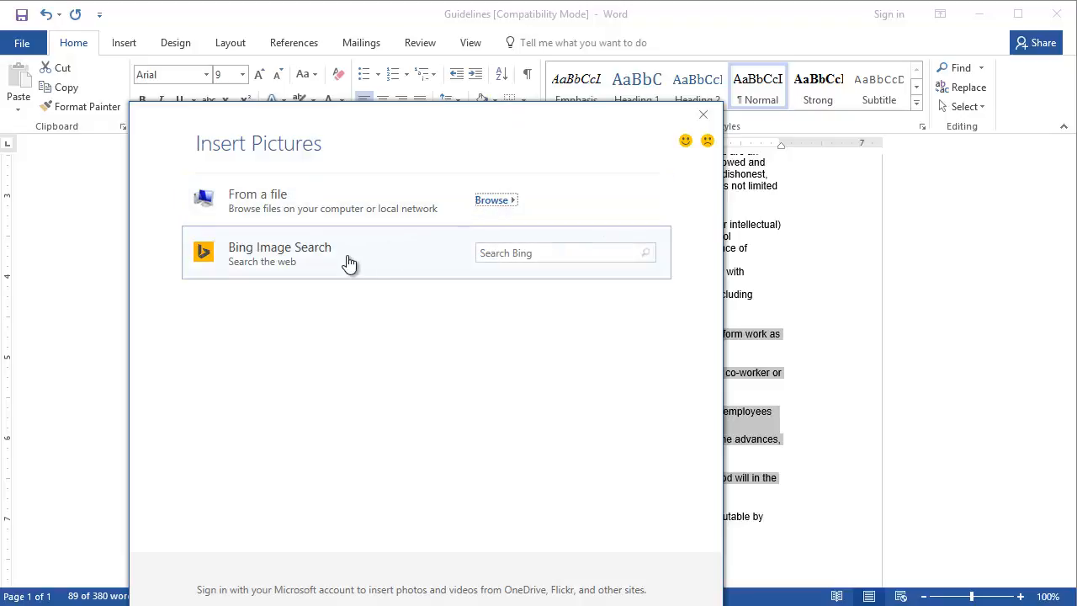
# Search Bing images for "handbook" and insert the Student Handbook picture as the bullet character
pyautogui.click(538, 252)
pyautogui.write('handbook')
pyautogui.press('Return')
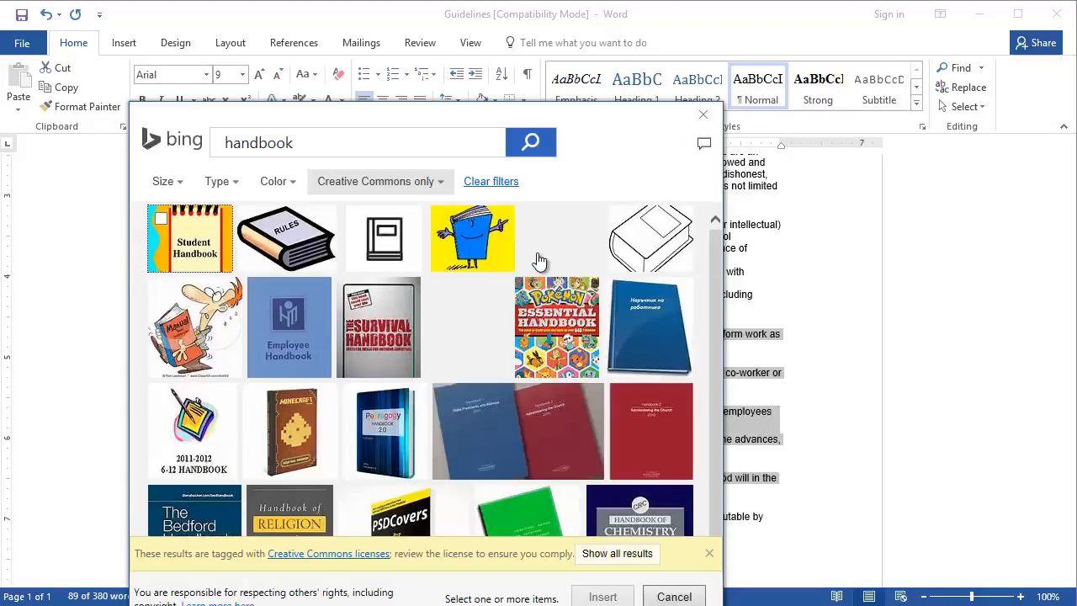
pyautogui.click(189, 244)
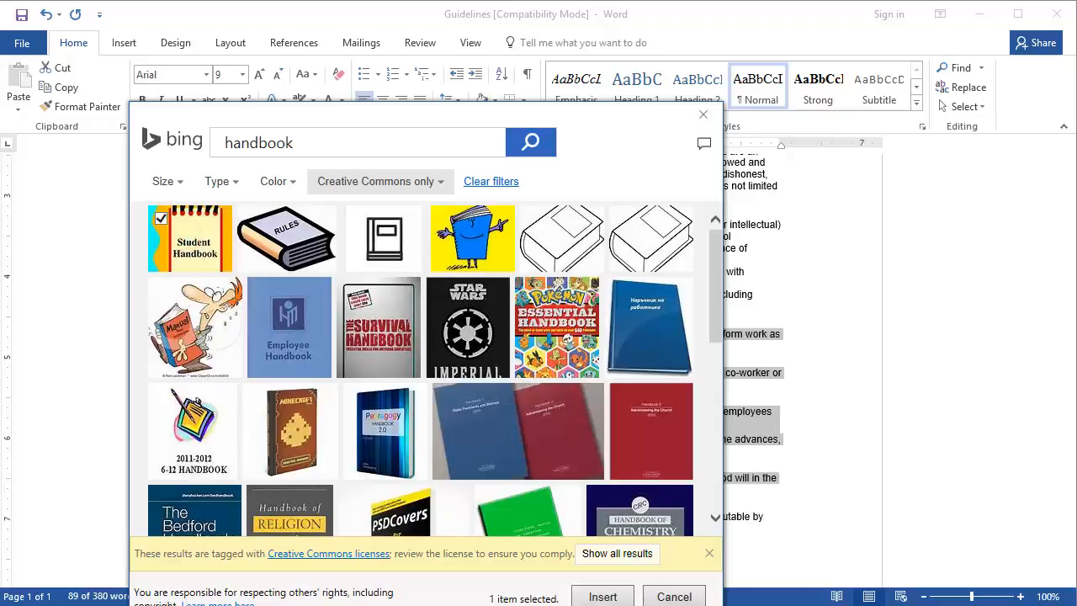
pyautogui.click(602, 596)
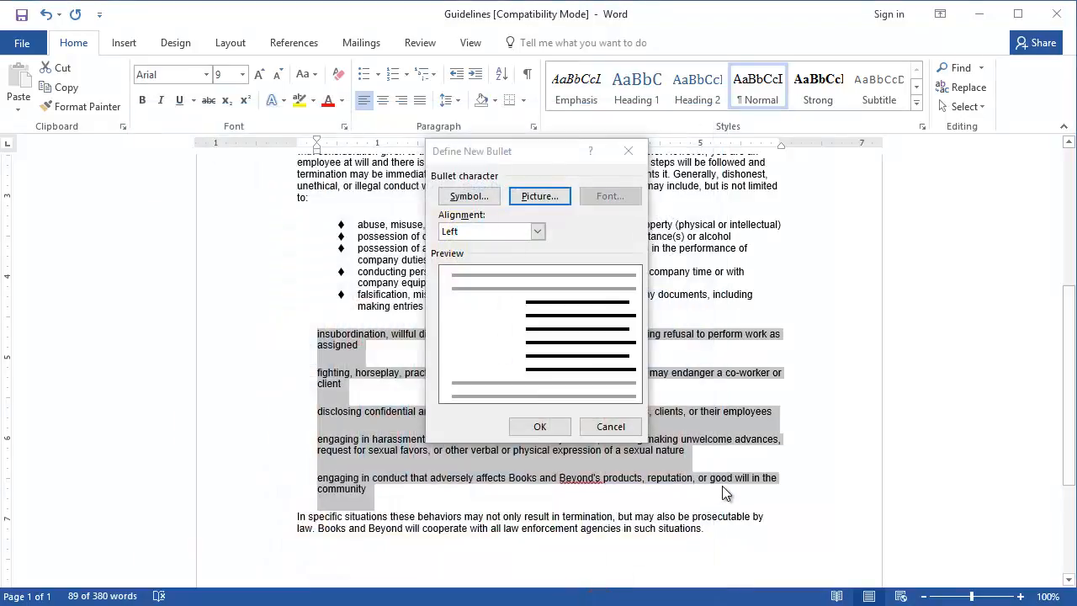
# Apply the picture bullet to the five selected paragraphs and start defining a new symbol bullet for them
pyautogui.click(546, 427)
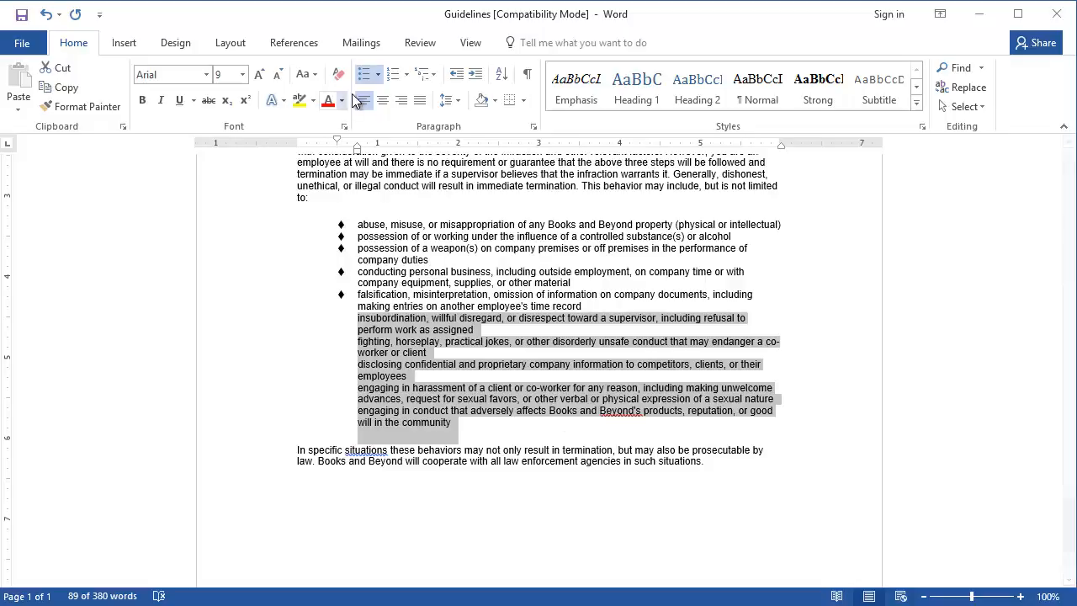
pyautogui.click(377, 74)
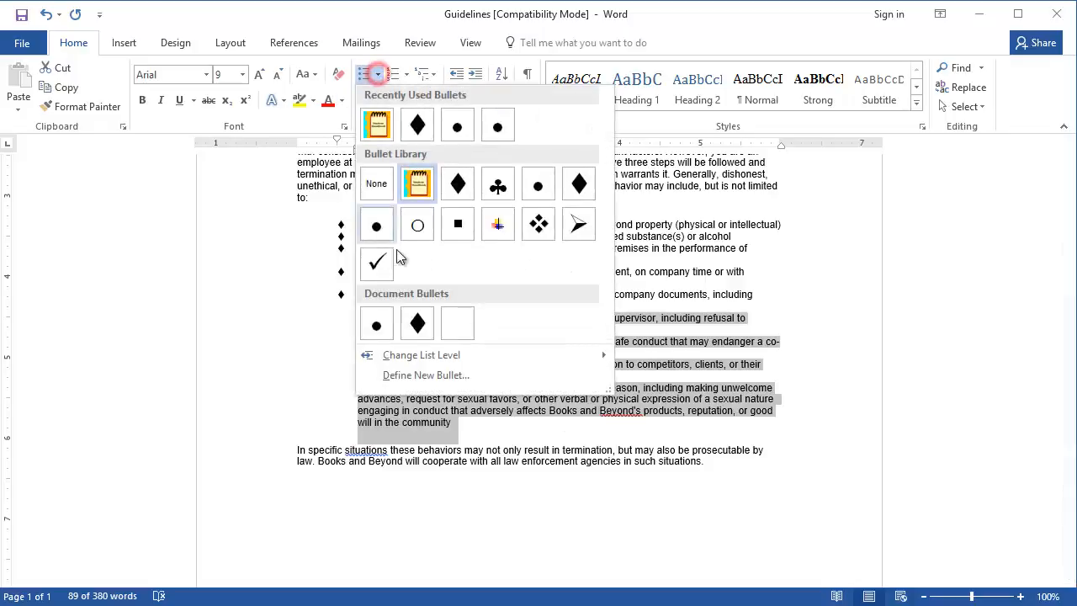
pyautogui.click(418, 376)
pyautogui.click(468, 196)
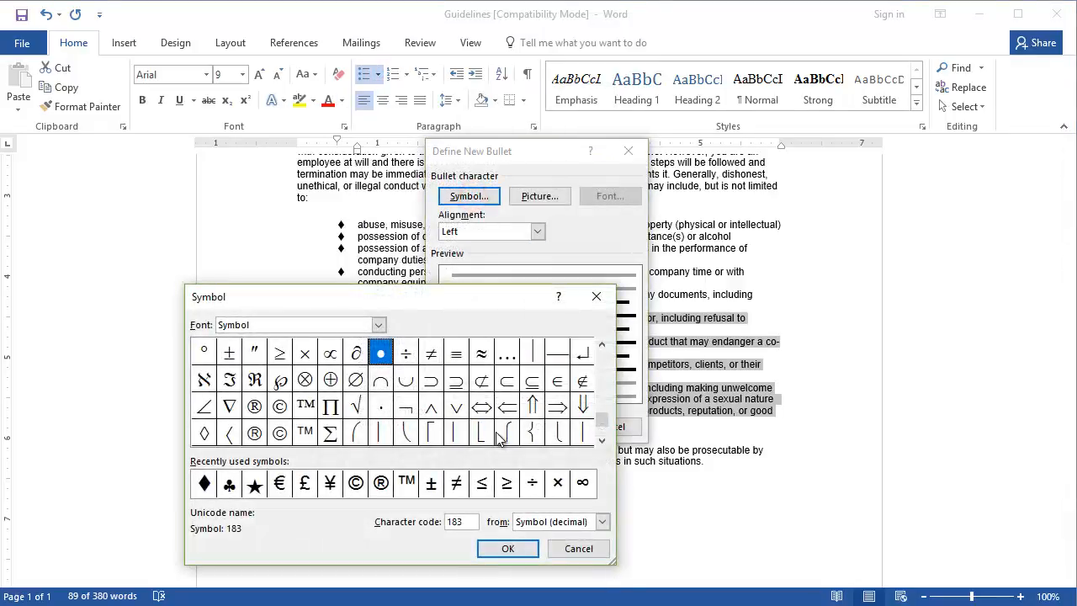
# Choose the spade from the Symbol font, character code 170, and apply it as the new bullet to the selected paragraphs
pyautogui.click(603, 423)
pyautogui.moveTo(602, 427); pyautogui.dragTo(602, 410)
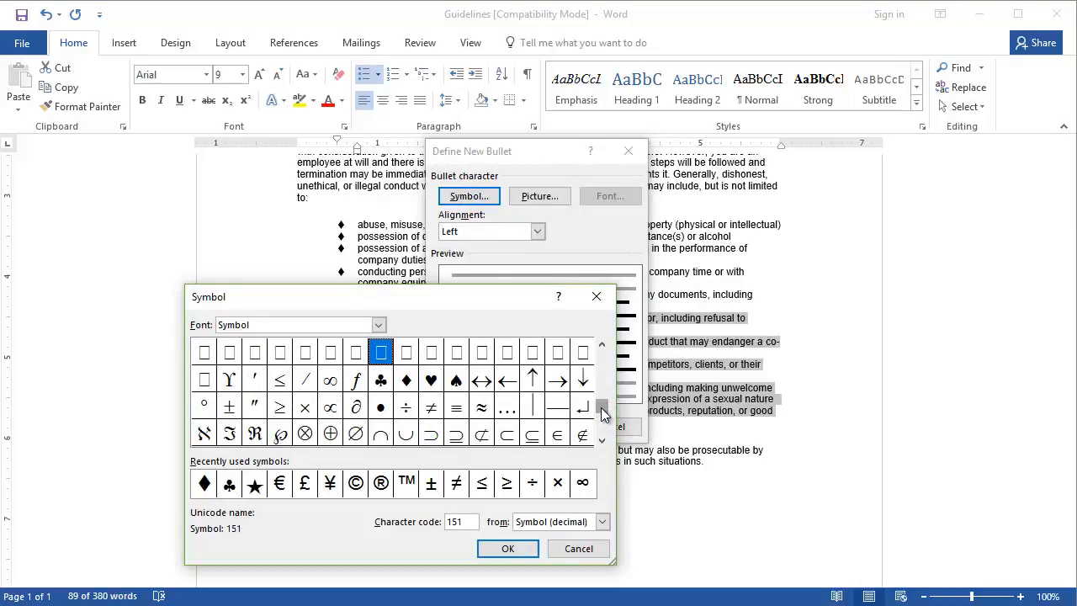
pyautogui.click(455, 380)
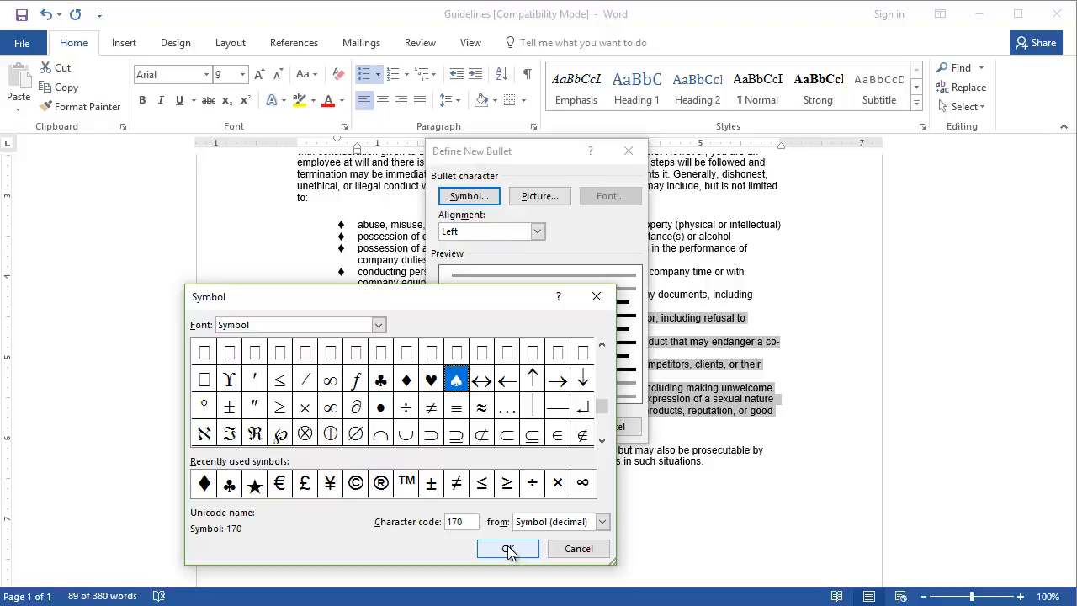
pyautogui.click(508, 549)
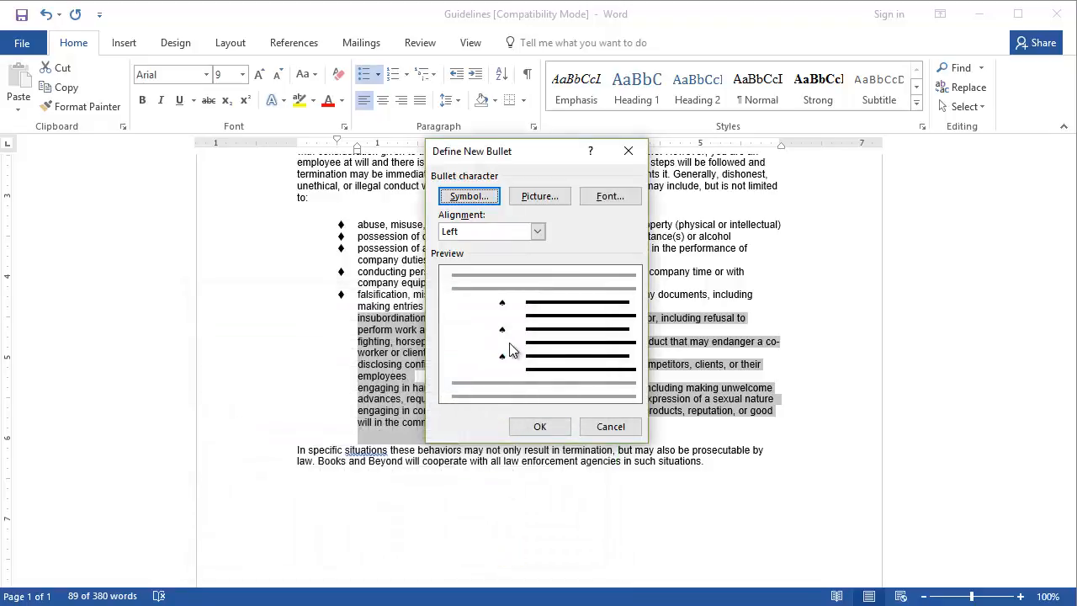
pyautogui.click(539, 427)
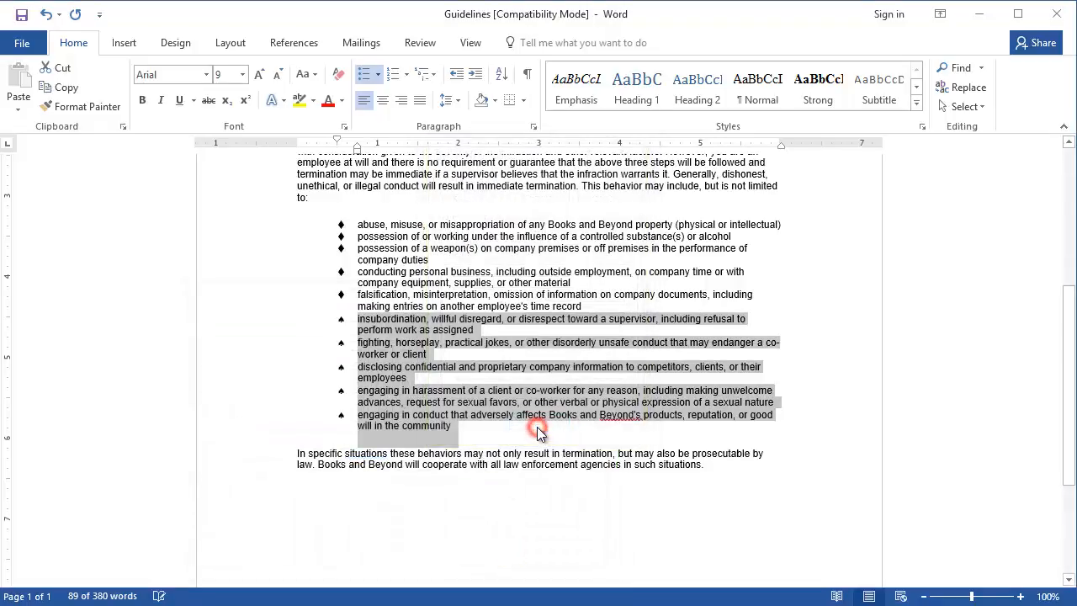
# Enlarge the spade bullets of the last five list items to font size 20 without resizing the paragraph text
pyautogui.click(342, 320)
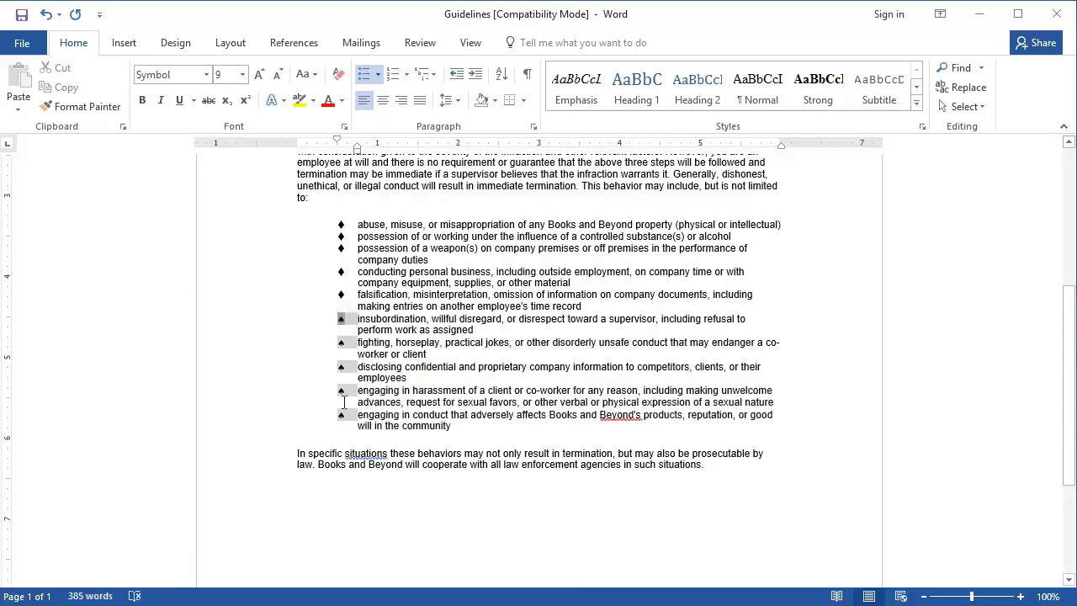
pyautogui.click(242, 75)
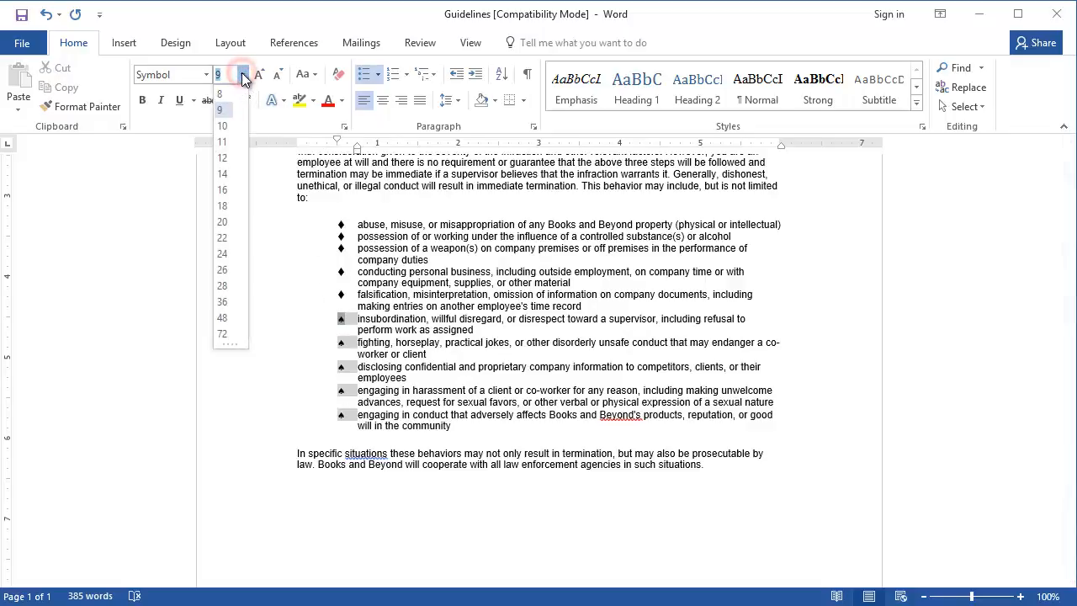
pyautogui.click(225, 222)
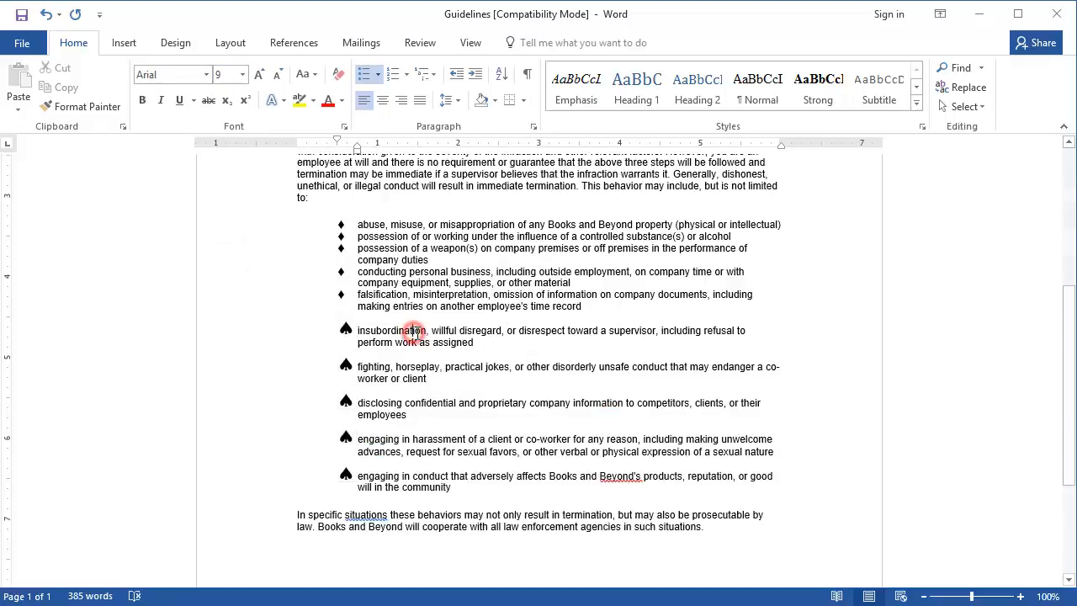
pyautogui.click(345, 328)
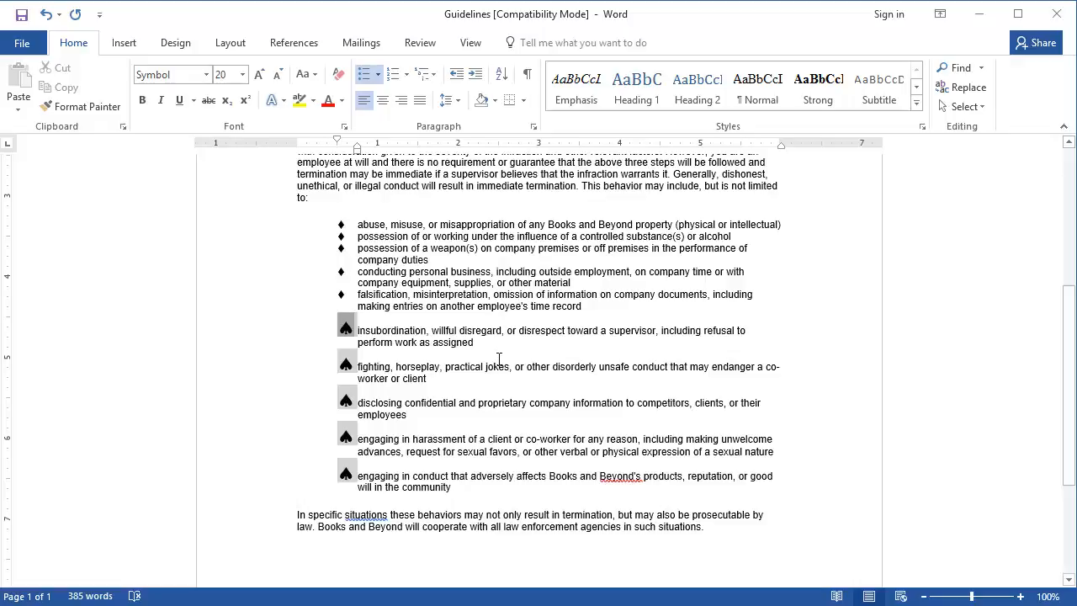
# Select the four unbulleted body paragraphs together, from "Part of continued professional growth" to "In specific situations", leaving out the heading and lists
pyautogui.scroll(5, 510, 382)
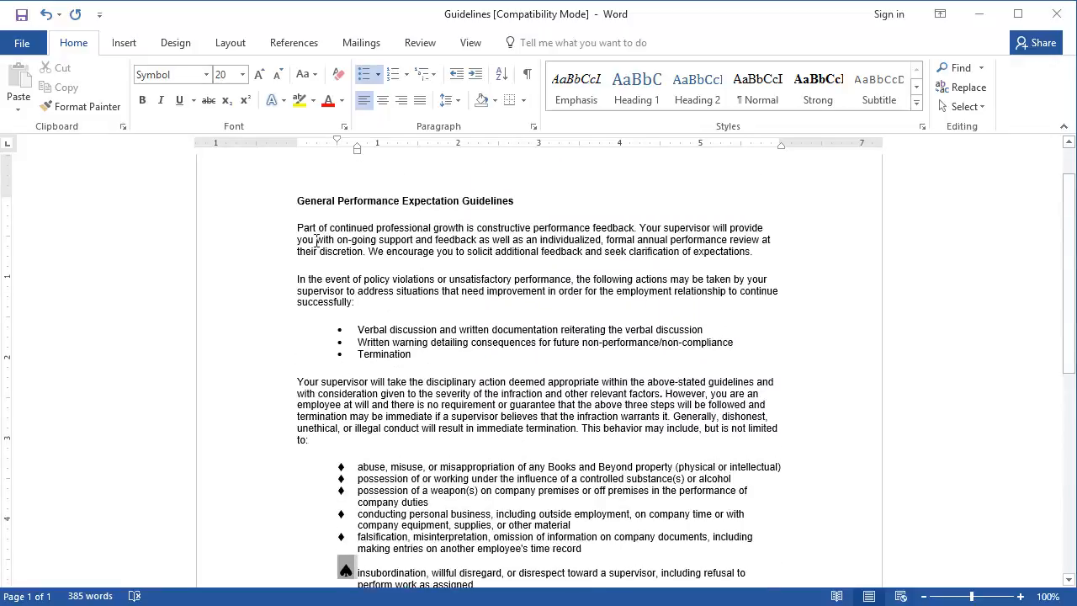
pyautogui.moveTo(297, 227); pyautogui.dragTo(398, 318)
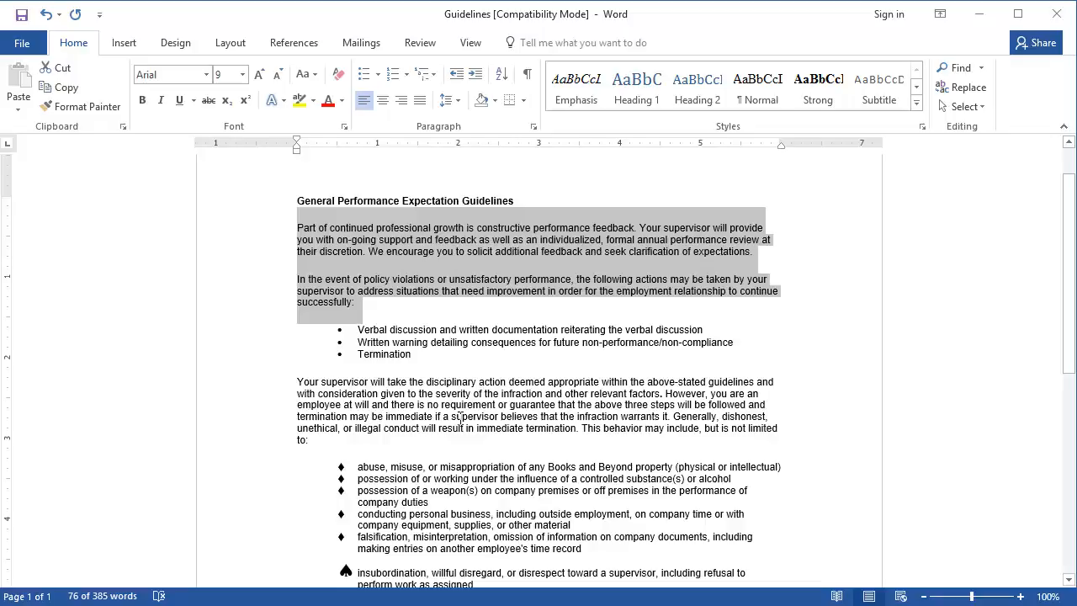
pyautogui.moveTo(296, 382); pyautogui.dragTo(337, 445)
pyautogui.scroll(-5, 434, 350)
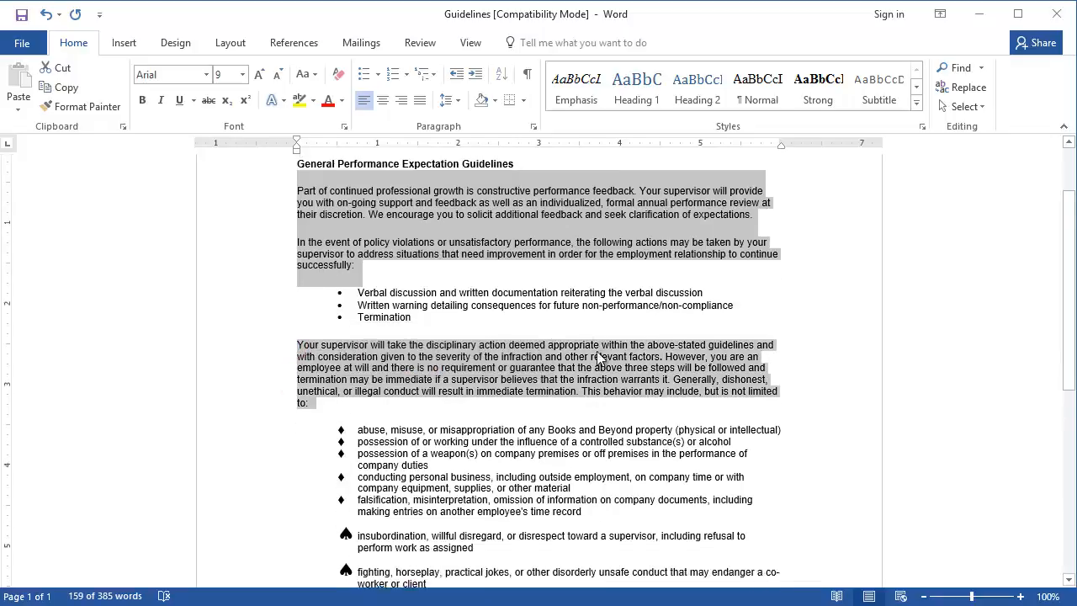
pyautogui.scroll(-3, 524, 351)
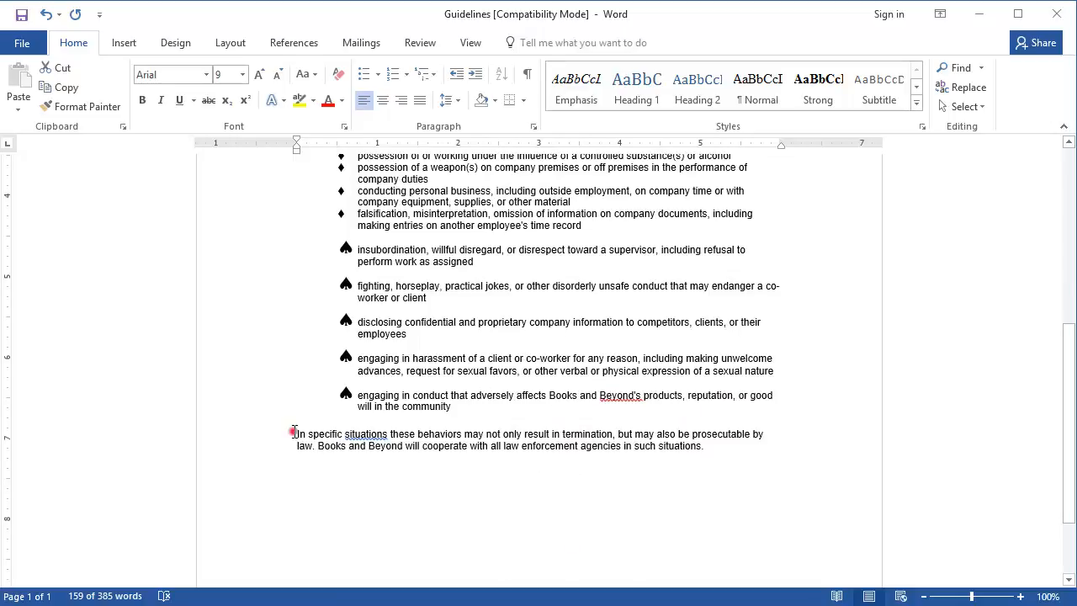
pyautogui.moveTo(297, 434); pyautogui.dragTo(695, 455)
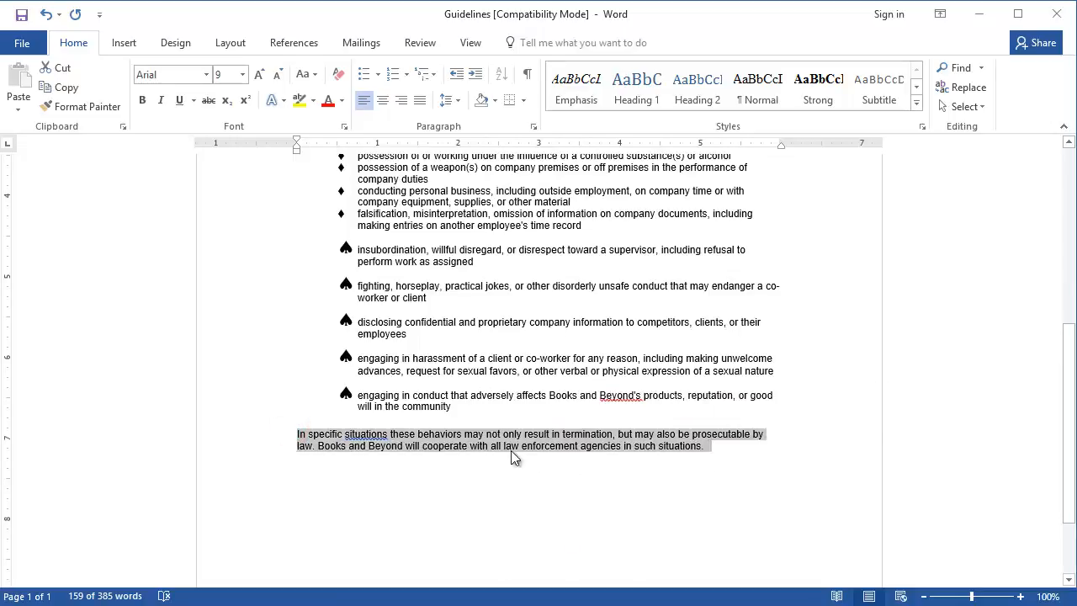
pyautogui.scroll(8, 513, 456)
pyautogui.scroll(3, 517, 459)
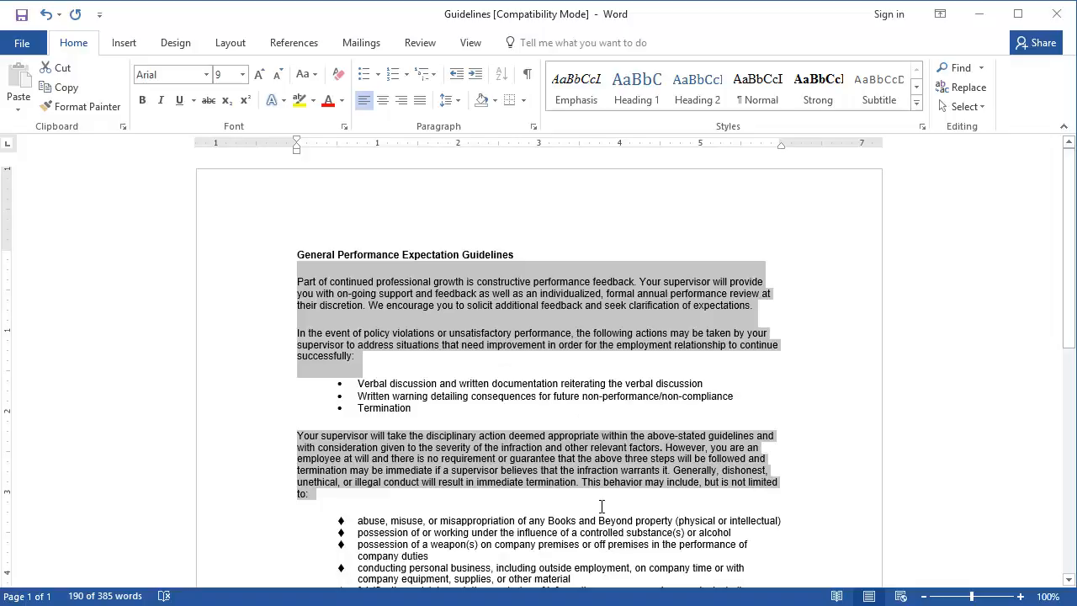
pyautogui.scroll(-9, 614, 509)
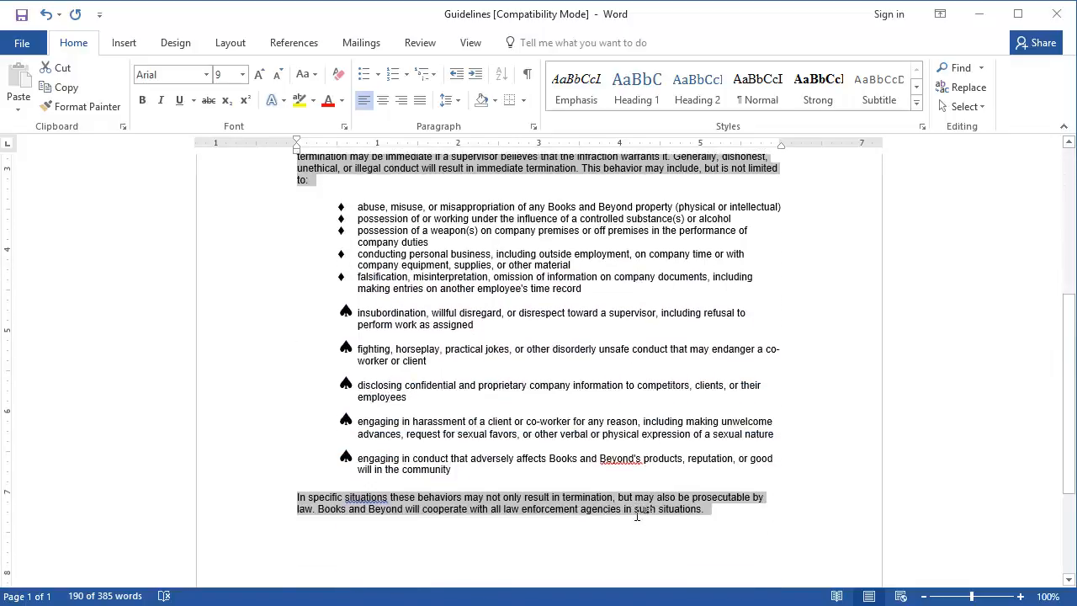
pyautogui.scroll(9, 637, 515)
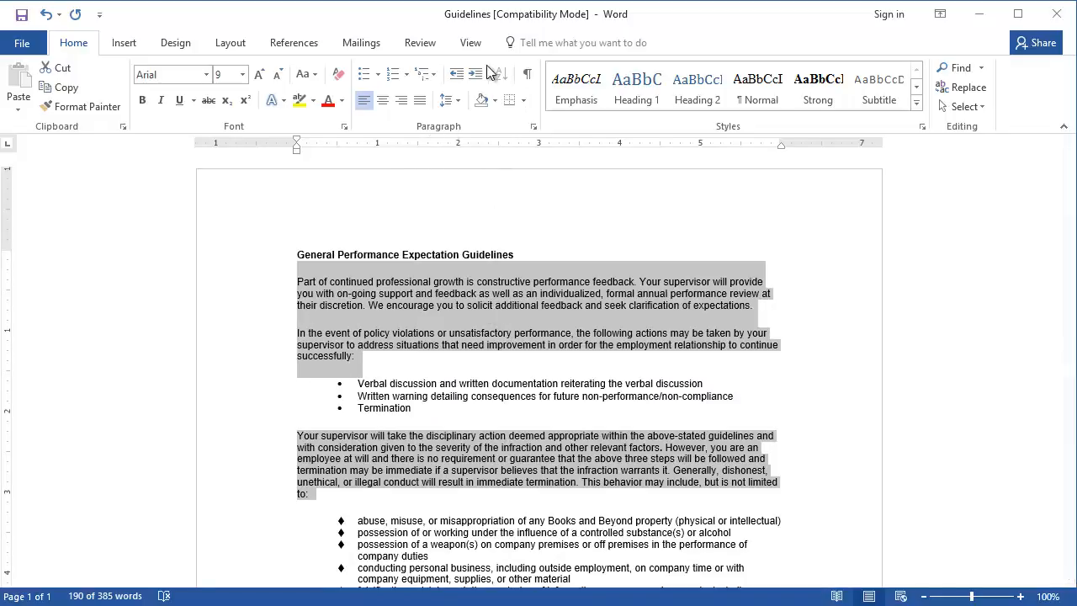
# Apply a 0.5" first-line indent to the selected body paragraphs through the paragraph settings, and undo it
pyautogui.click(531, 125)
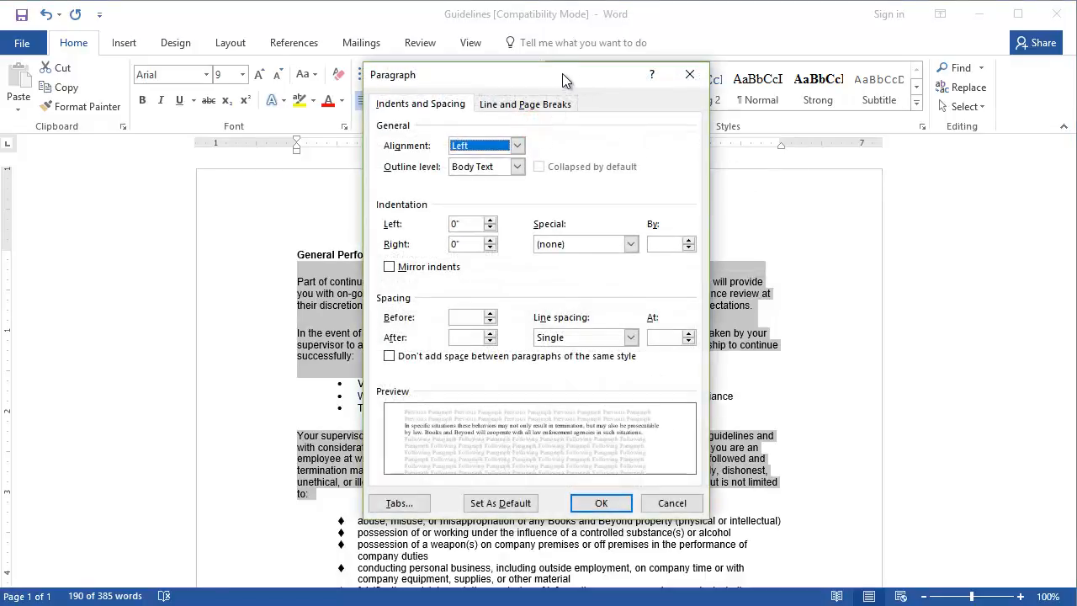
pyautogui.moveTo(548, 75); pyautogui.dragTo(480, 158)
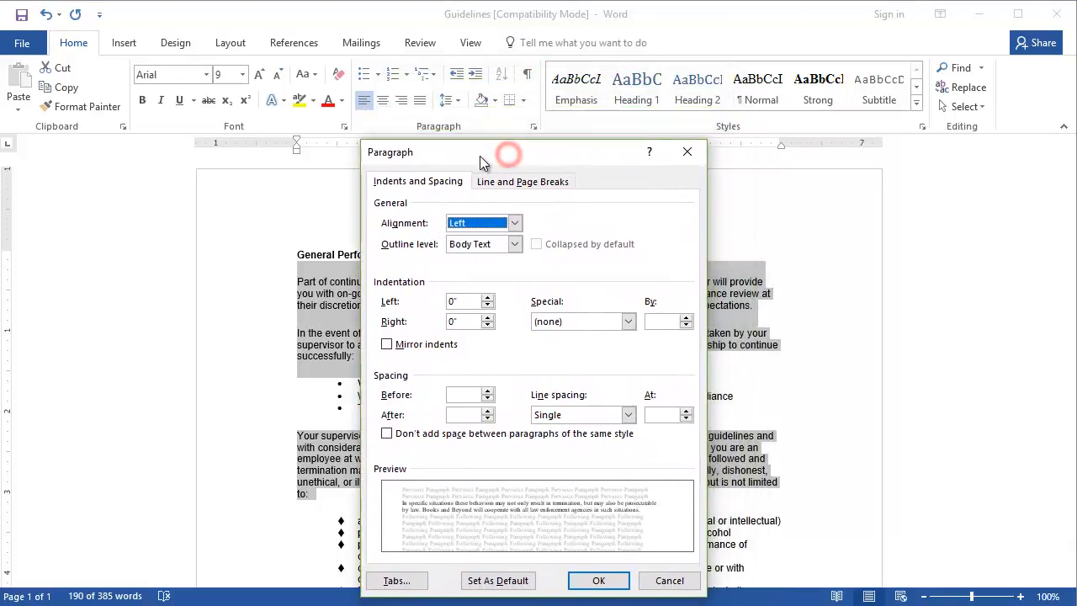
pyautogui.click(627, 321)
pyautogui.click(595, 346)
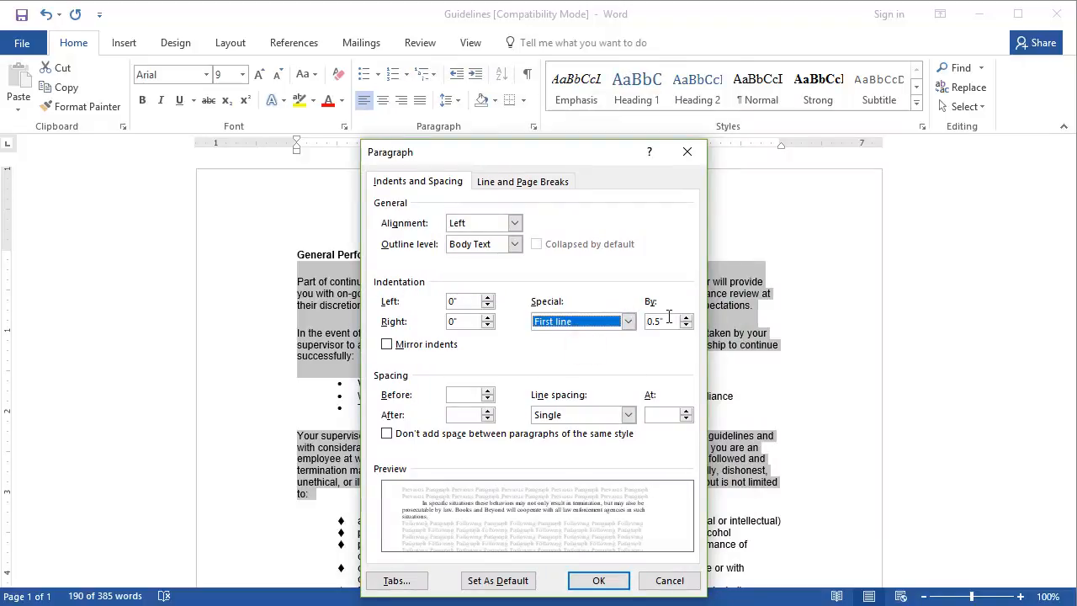
pyautogui.click(598, 581)
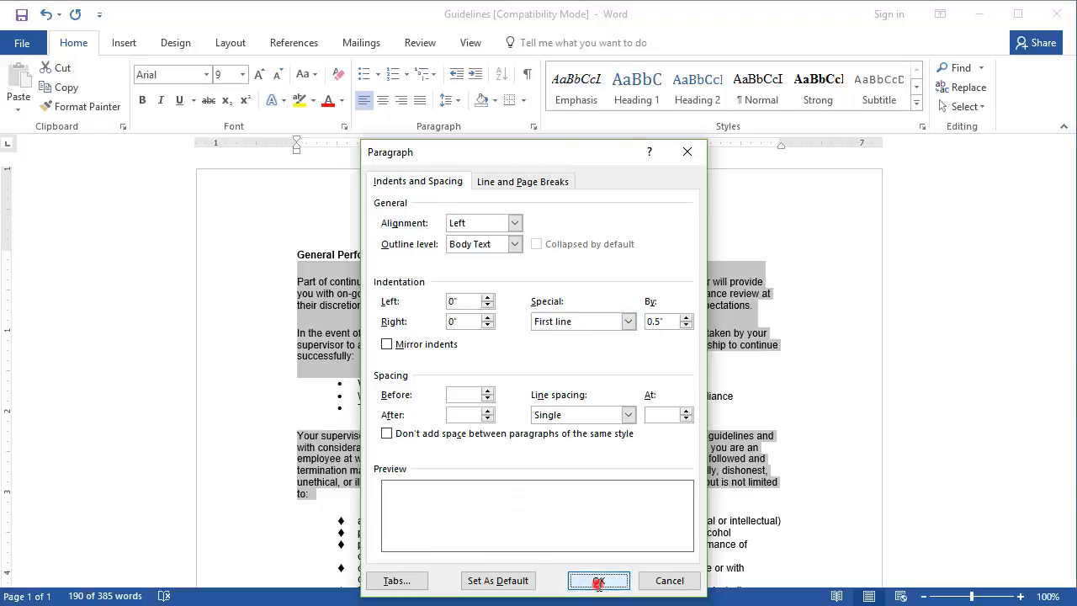
pyautogui.scroll(4, 535, 461)
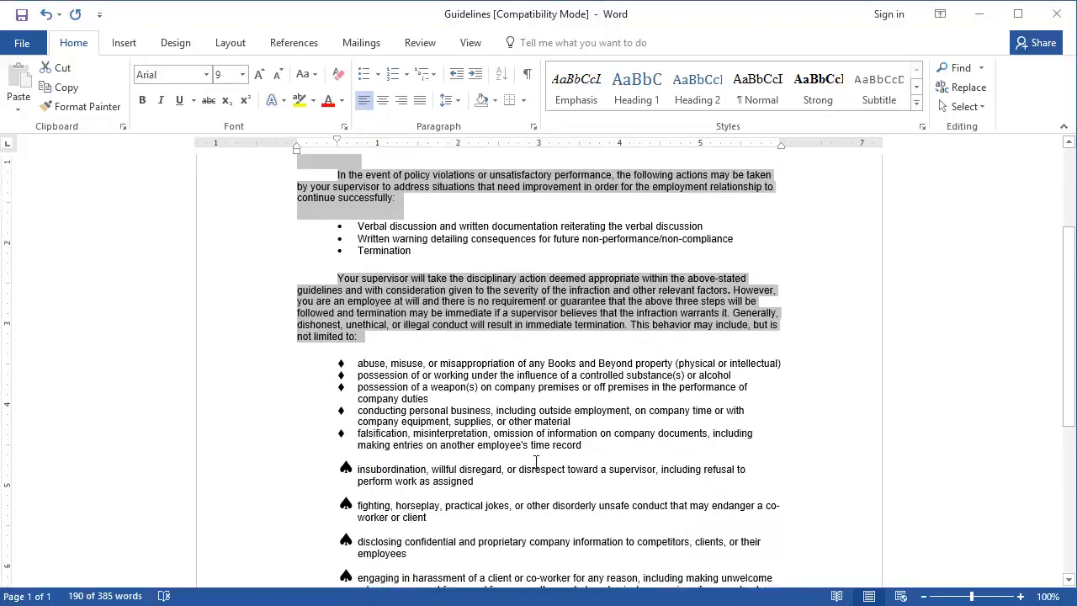
pyautogui.scroll(4, 535, 461)
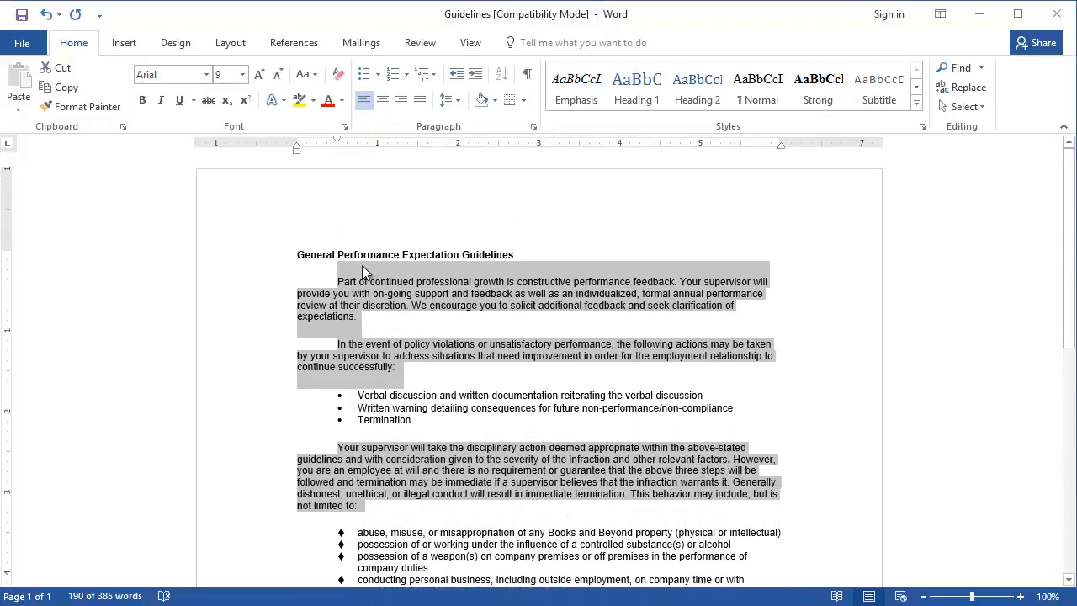
pyautogui.click(46, 15)
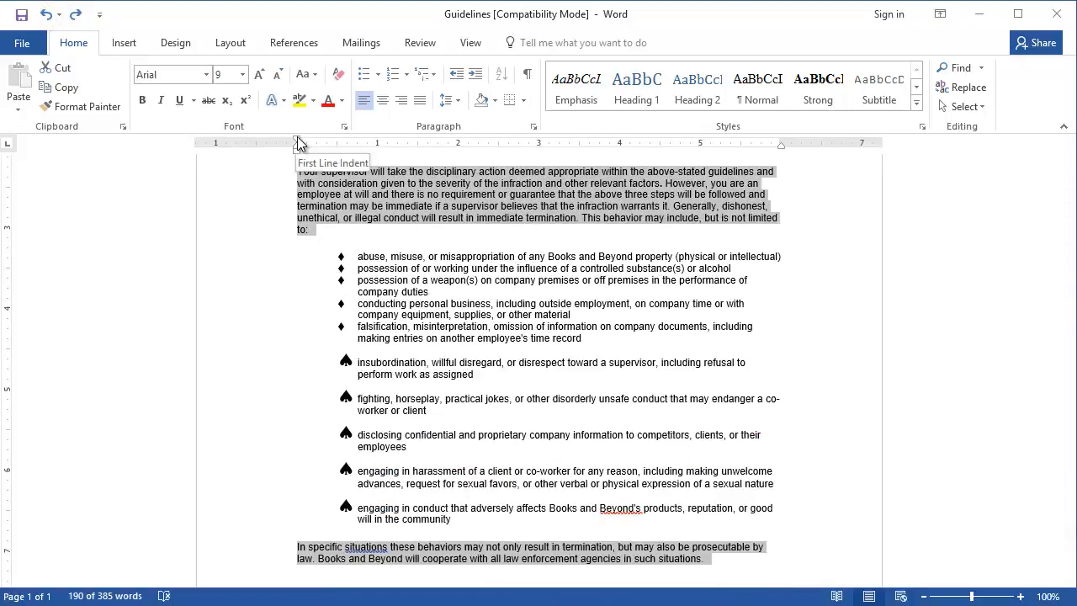
# Indent the first line of the selected body paragraphs by 0.5" with the ruler and deselect the text
pyautogui.click(473, 42)
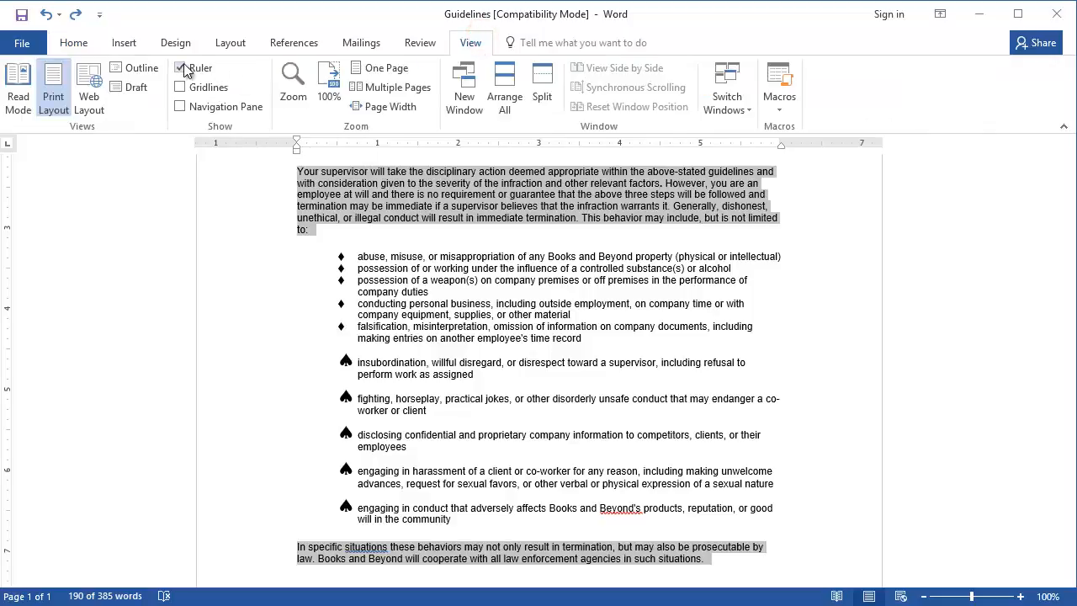
pyautogui.click(73, 42)
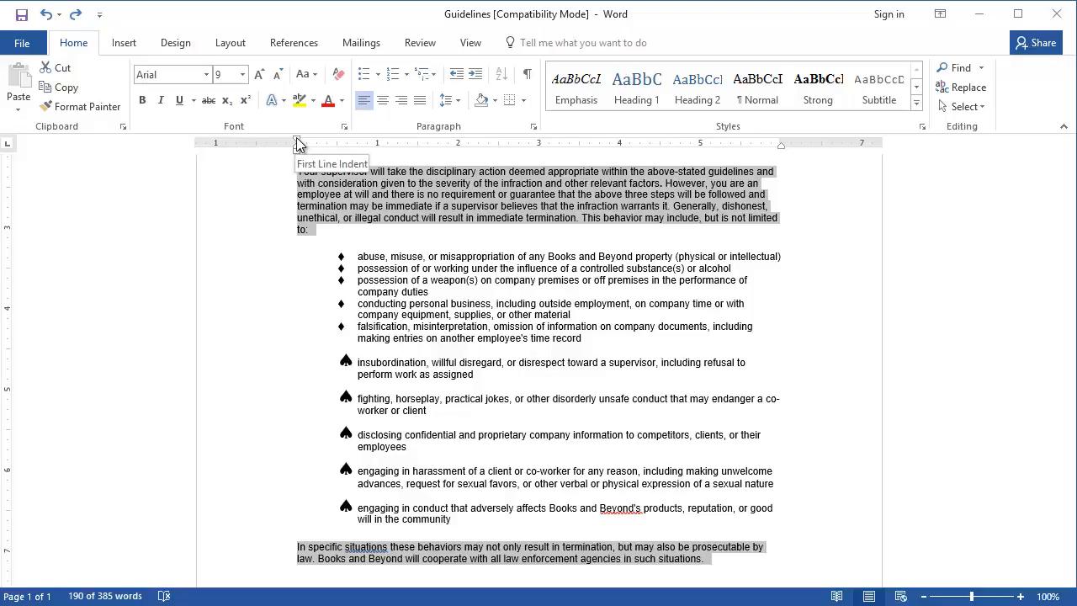
pyautogui.moveTo(296, 143); pyautogui.dragTo(336, 142)
pyautogui.scroll(-5, 406, 320)
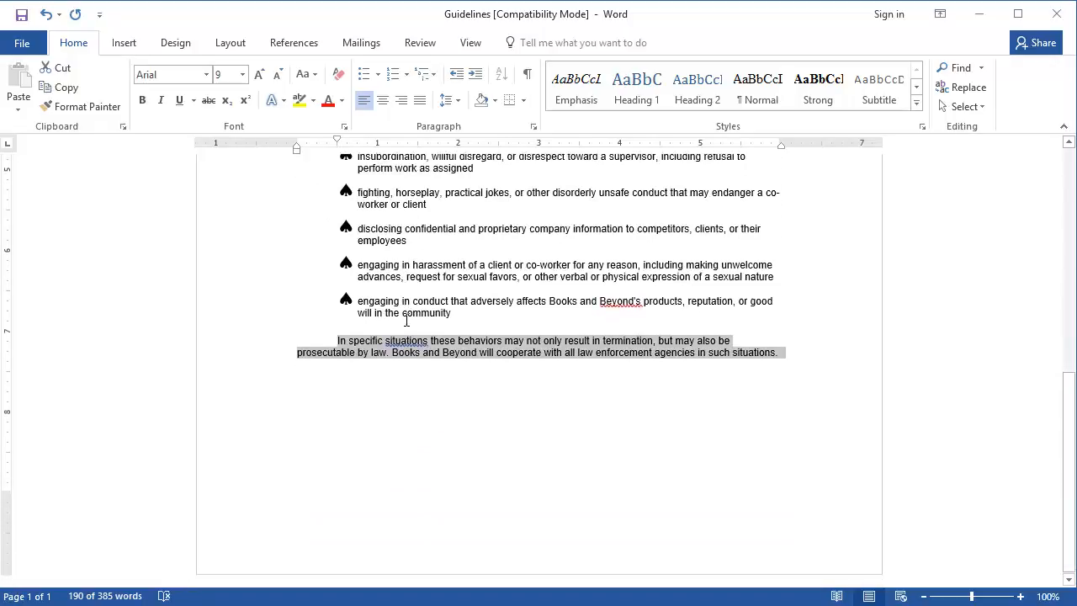
pyautogui.scroll(10, 406, 320)
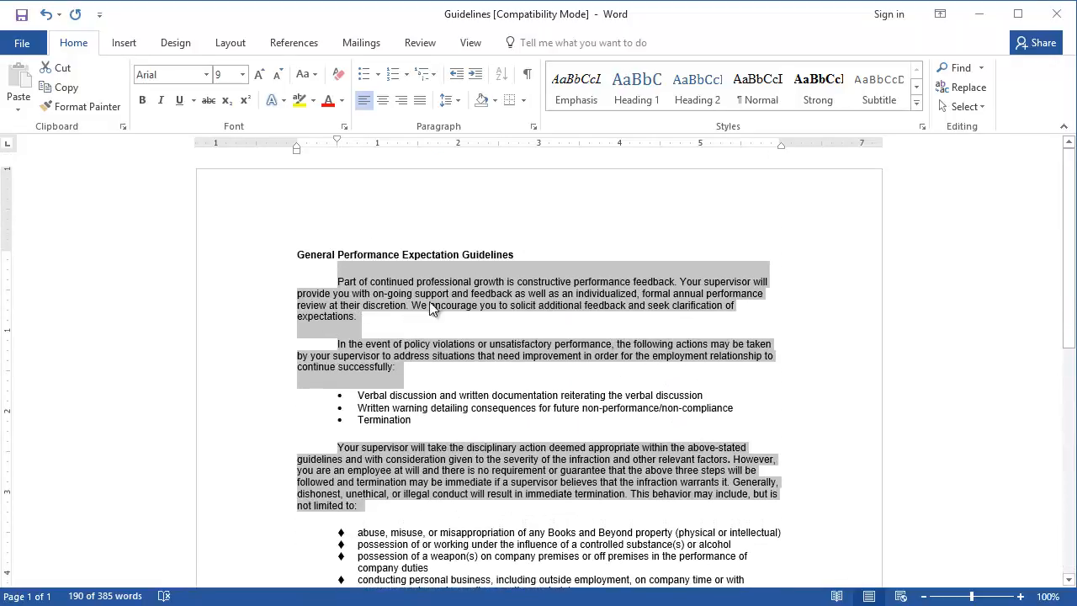
pyautogui.click(374, 301)
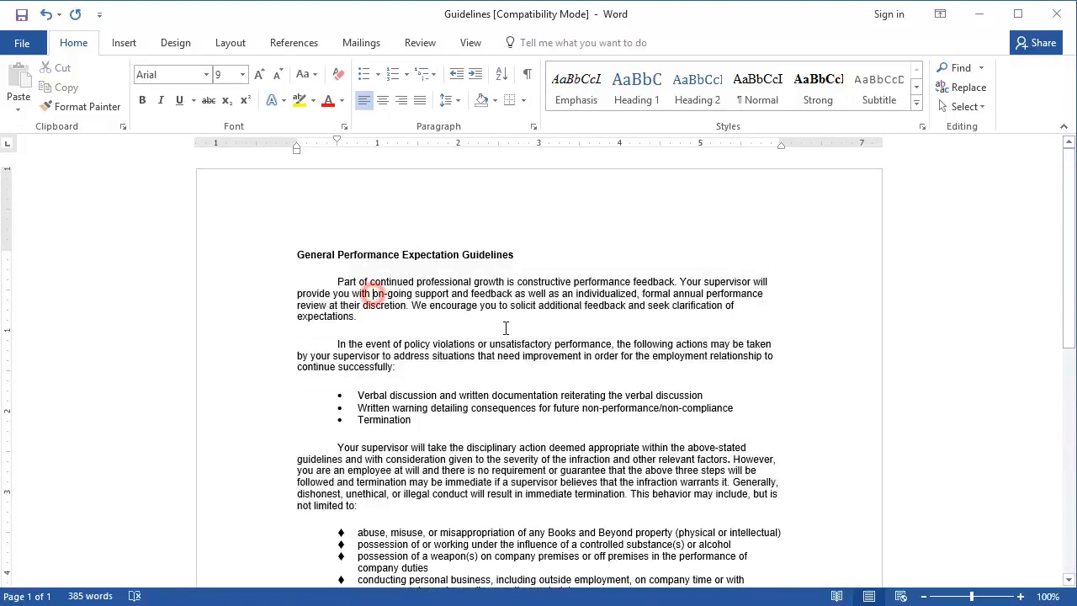